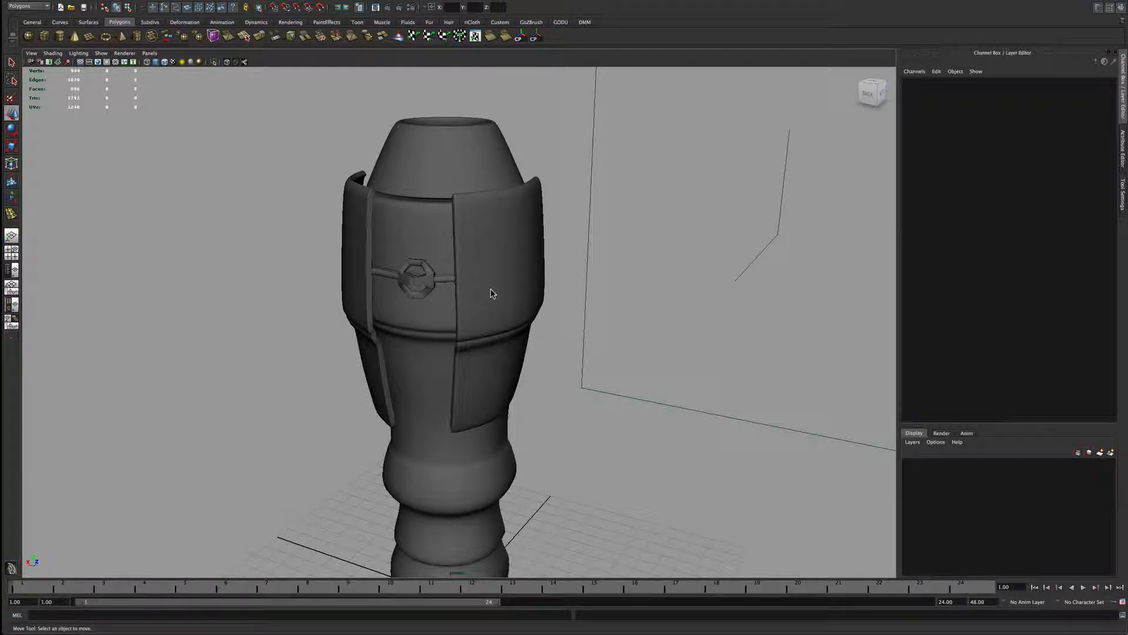
# Step: Examine the octagonal ring emblem between the cannon's two side panels from several angles
pyautogui.scroll(5, 492, 293)
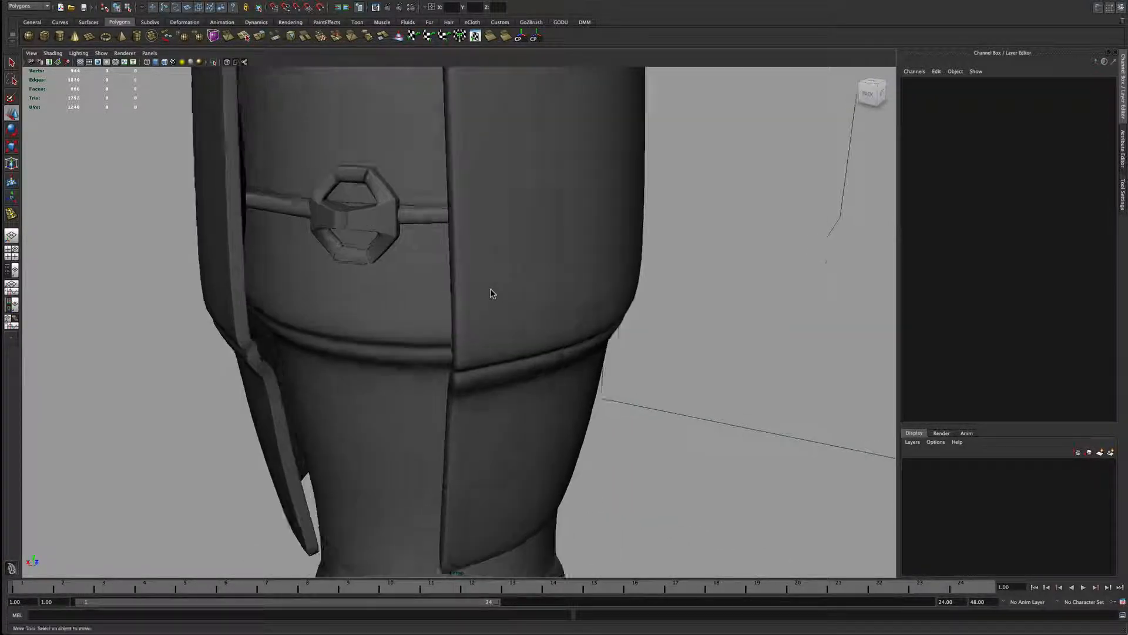
pyautogui.scroll(-6, 492, 294)
pyautogui.keyDown('alt'); pyautogui.moveTo(484, 305); pyautogui.dragTo(512, 317); pyautogui.keyUp('alt')
pyautogui.scroll(5, 514, 317)
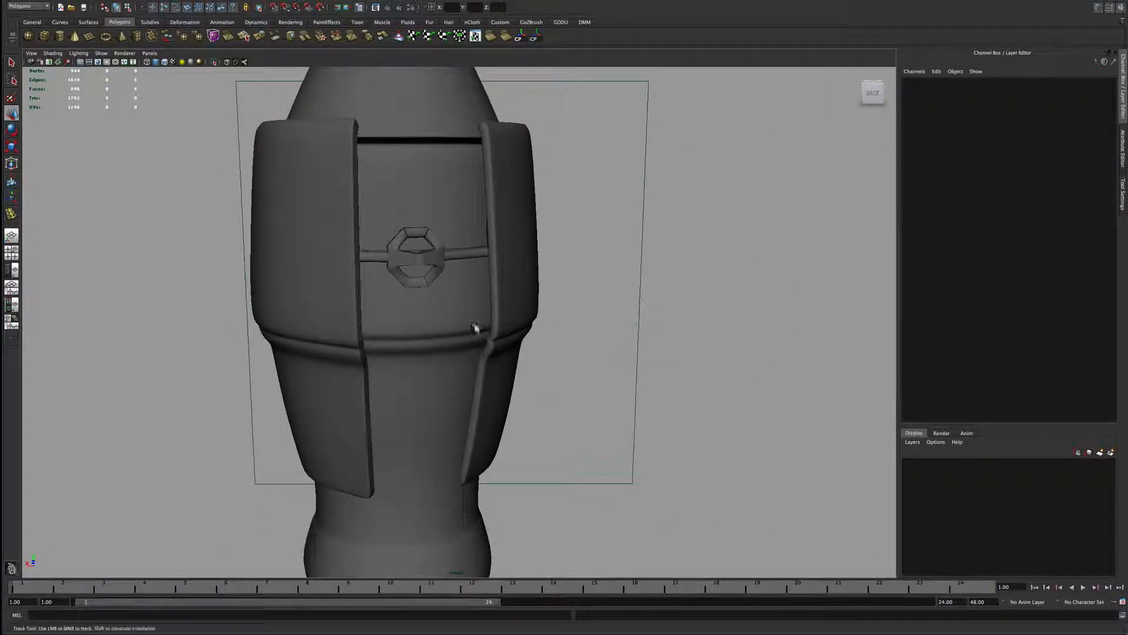
pyautogui.keyDown('alt'); pyautogui.moveTo(486, 315); pyautogui.dragTo(432, 288); pyautogui.keyUp('alt')
pyautogui.click(428, 286)
pyautogui.click(487, 243)
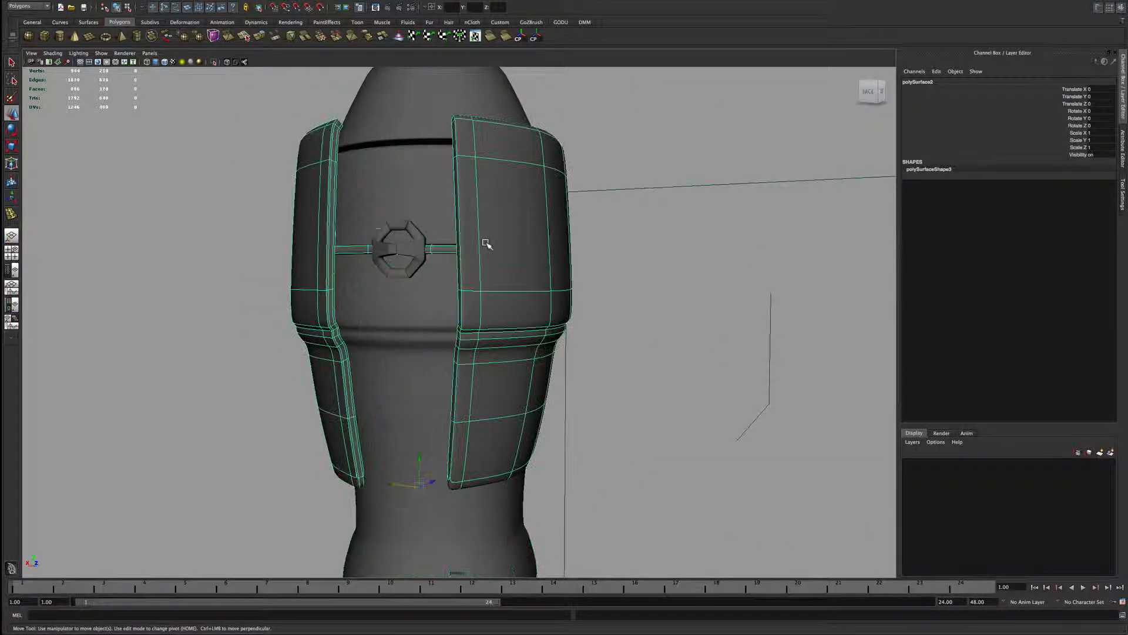
pyautogui.click(409, 248)
pyautogui.scroll(8, 409, 247)
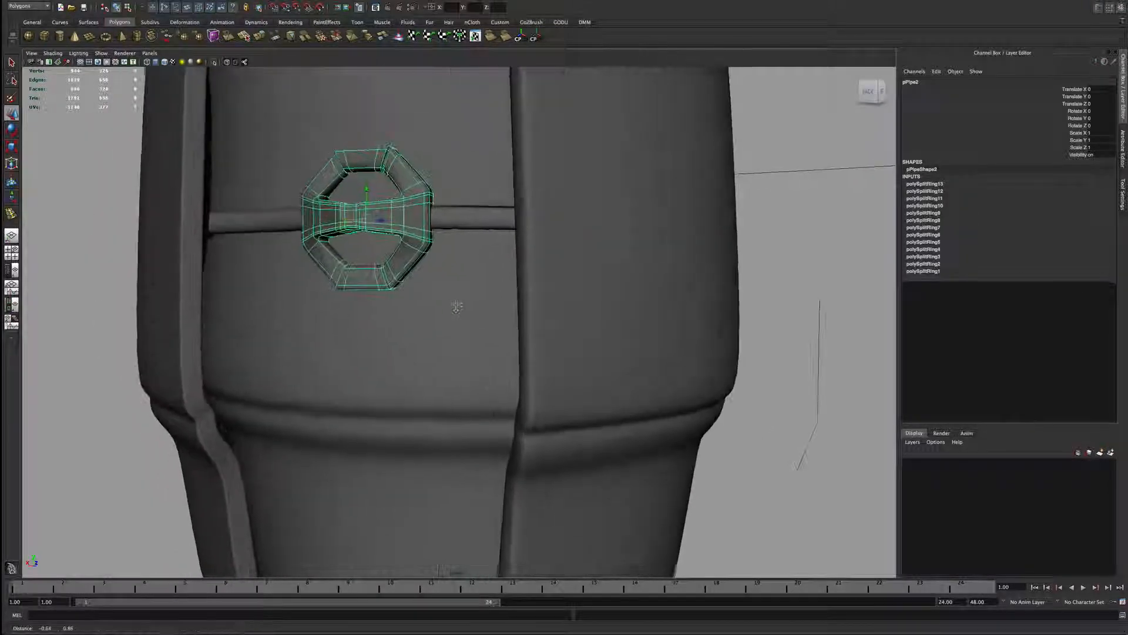
pyautogui.press('f')
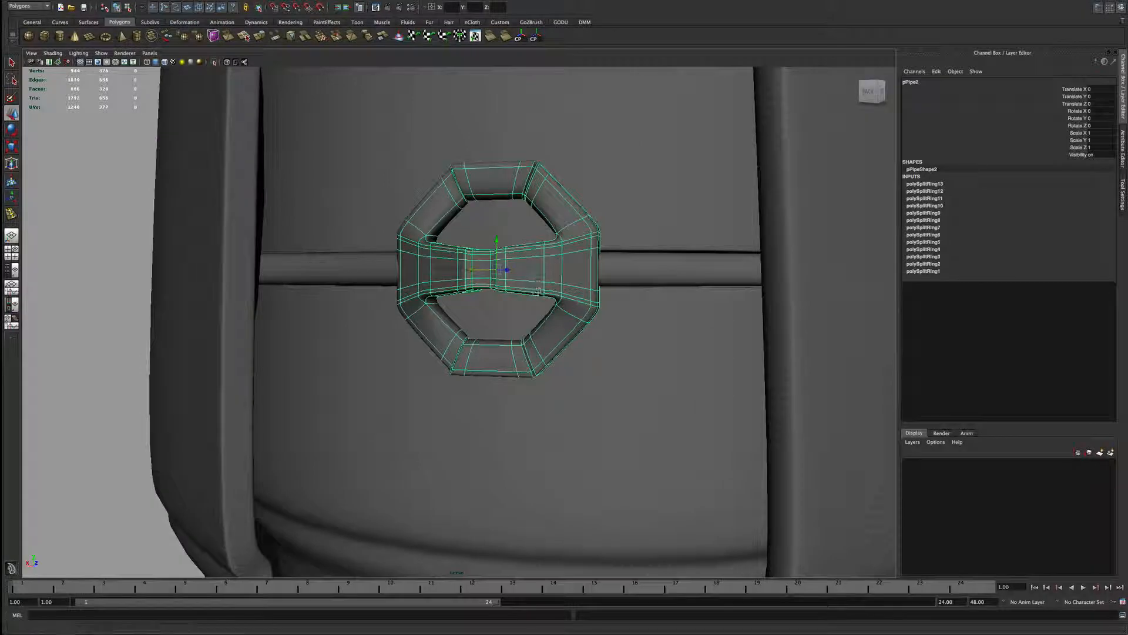
pyautogui.keyDown('alt'); pyautogui.moveTo(551, 259); pyautogui.dragTo(547, 206); pyautogui.keyUp('alt')
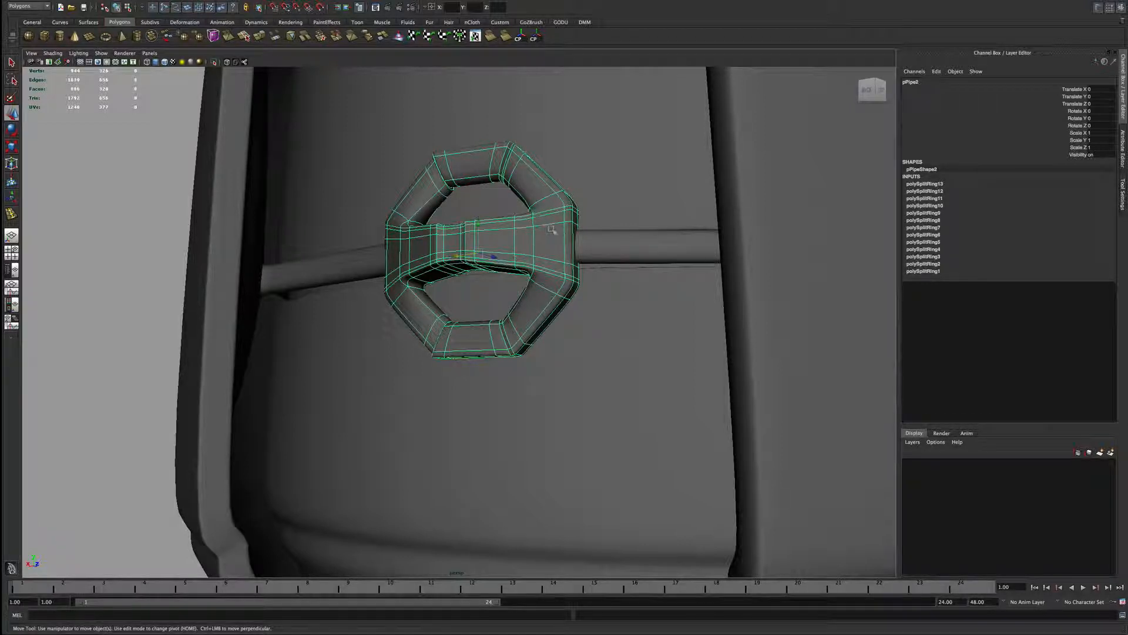
pyautogui.keyDown('alt'); pyautogui.moveTo(551, 229); pyautogui.dragTo(506, 252, button='right'); pyautogui.keyUp('alt')
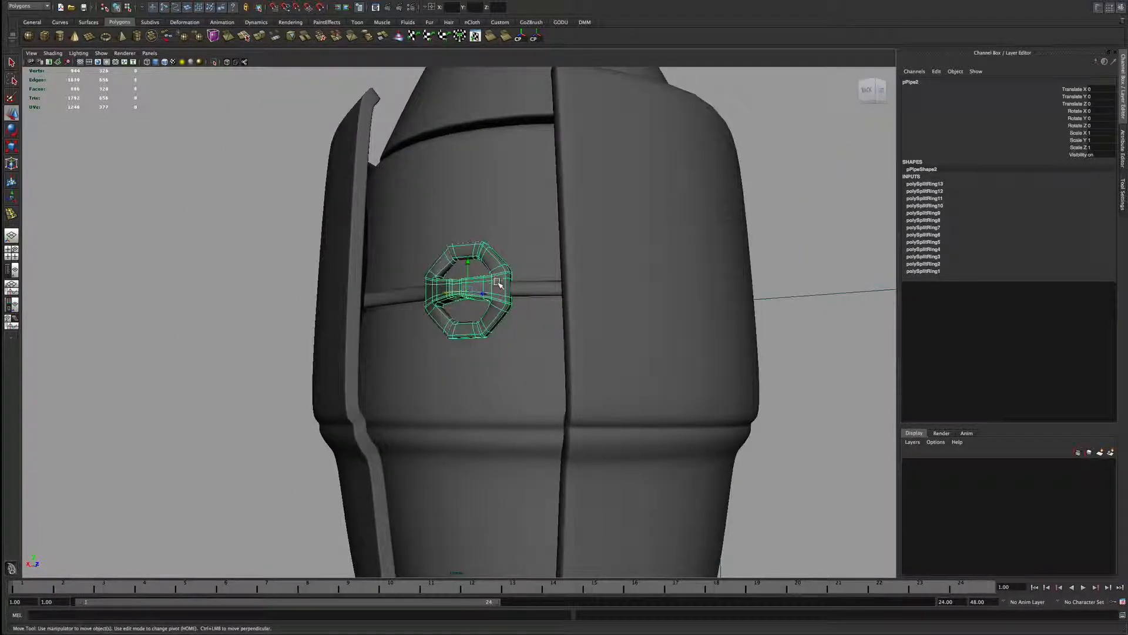
# Step: Examine from below how the side panels' connecting bar meets the octagonal ring
pyautogui.click(675, 241)
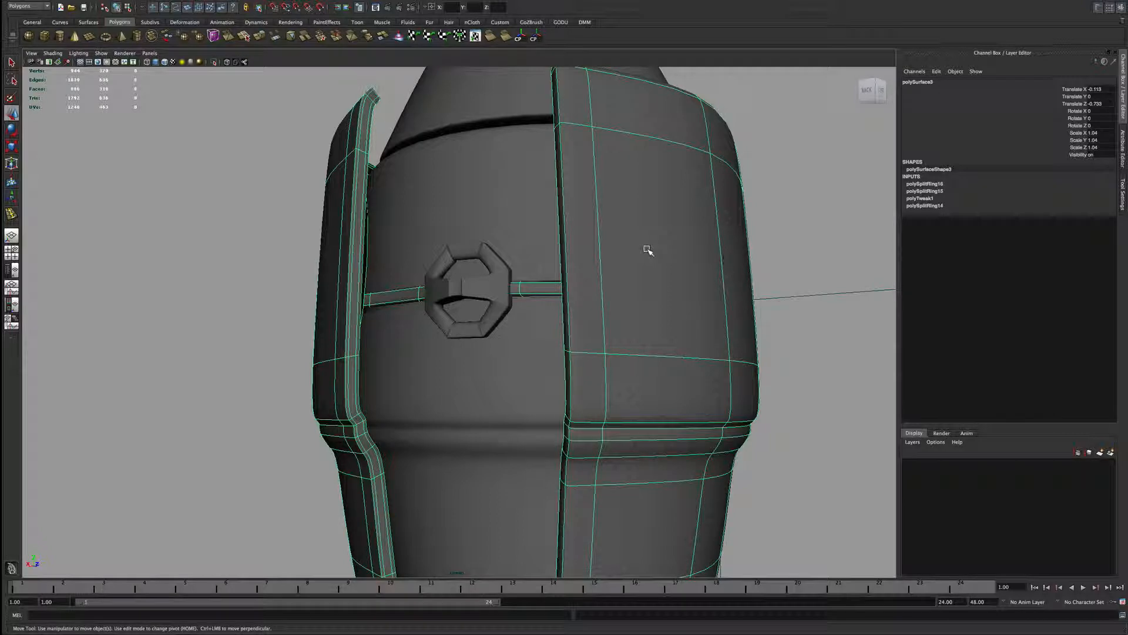
pyautogui.scroll(-3, 650, 279)
pyautogui.scroll(8, 650, 284)
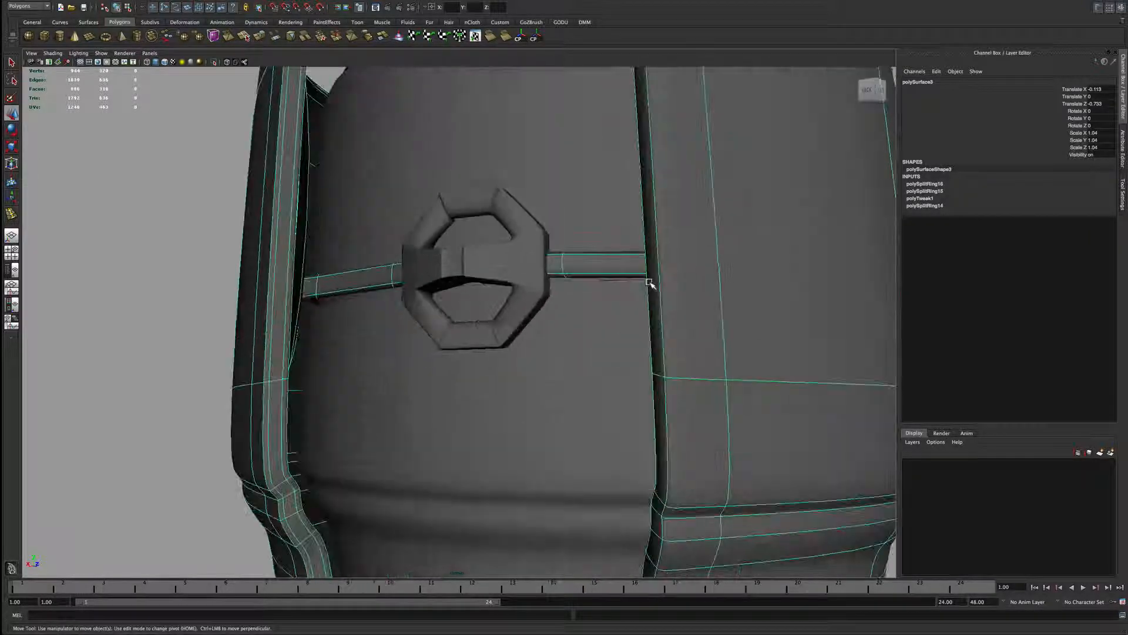
pyautogui.keyDown('alt'); pyautogui.moveTo(649, 284); pyautogui.dragTo(657, 250); pyautogui.keyUp('alt')
pyautogui.keyDown('alt'); pyautogui.moveTo(657, 250); pyautogui.dragTo(630, 353, button='middle'); pyautogui.keyUp('alt')
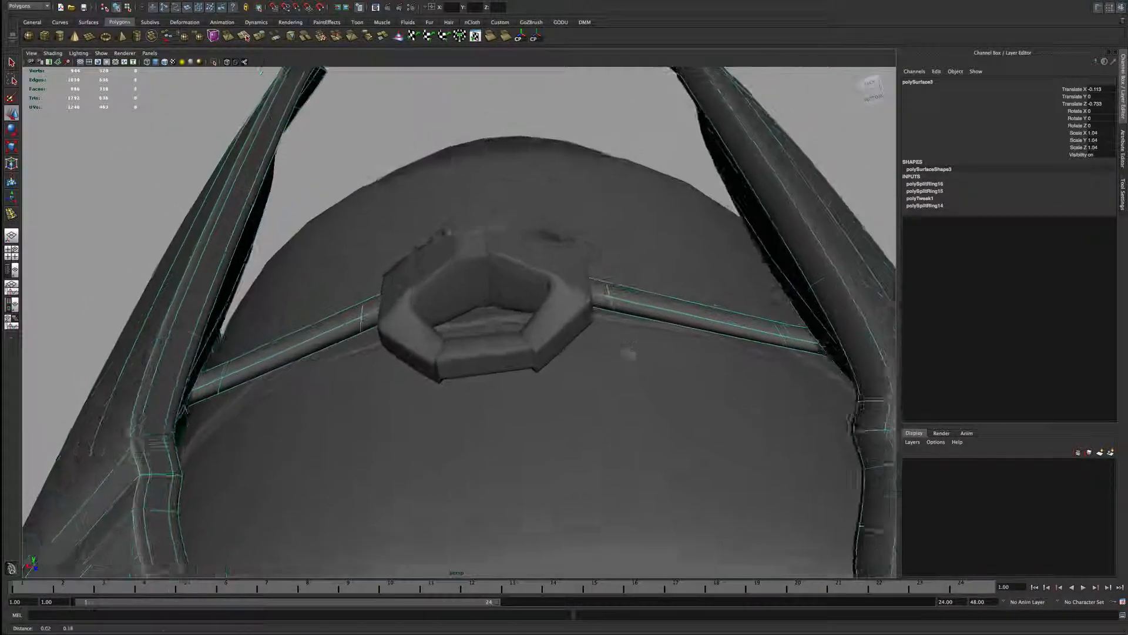
pyautogui.keyDown('alt'); pyautogui.moveTo(630, 353); pyautogui.dragTo(647, 299); pyautogui.keyUp('alt')
pyautogui.click(525, 293)
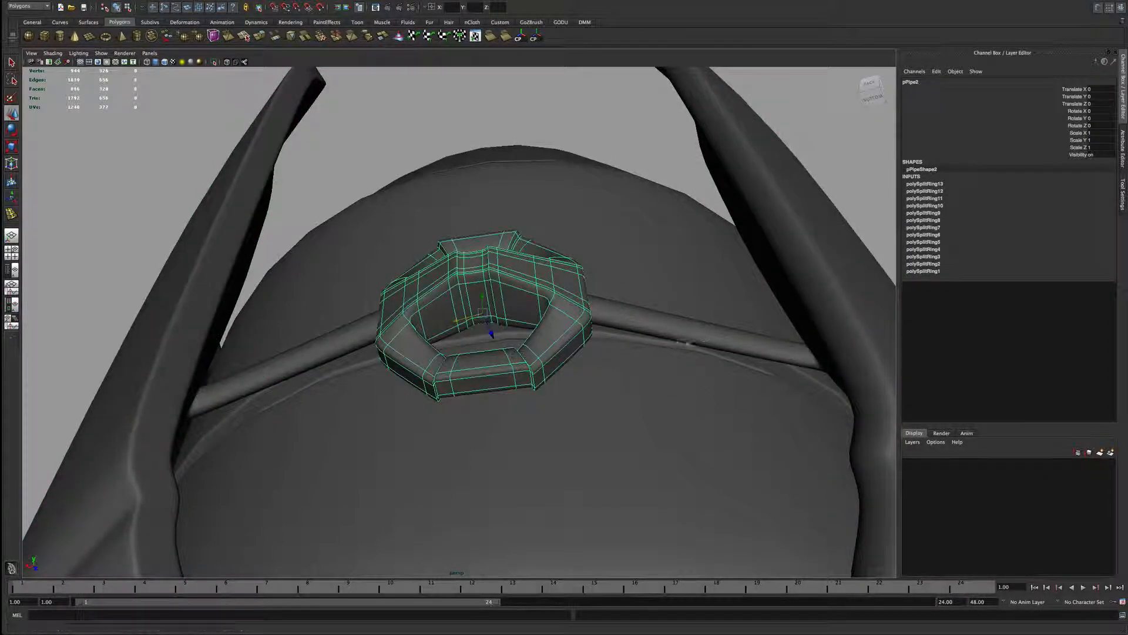
pyautogui.moveTo(674, 339)
pyautogui.keyDown('alt'); pyautogui.mouseDown()
pyautogui.moveTo(727, 335)
pyautogui.moveTo(729, 345)
pyautogui.moveTo(663, 346)
pyautogui.mouseUp(); pyautogui.keyUp('alt')
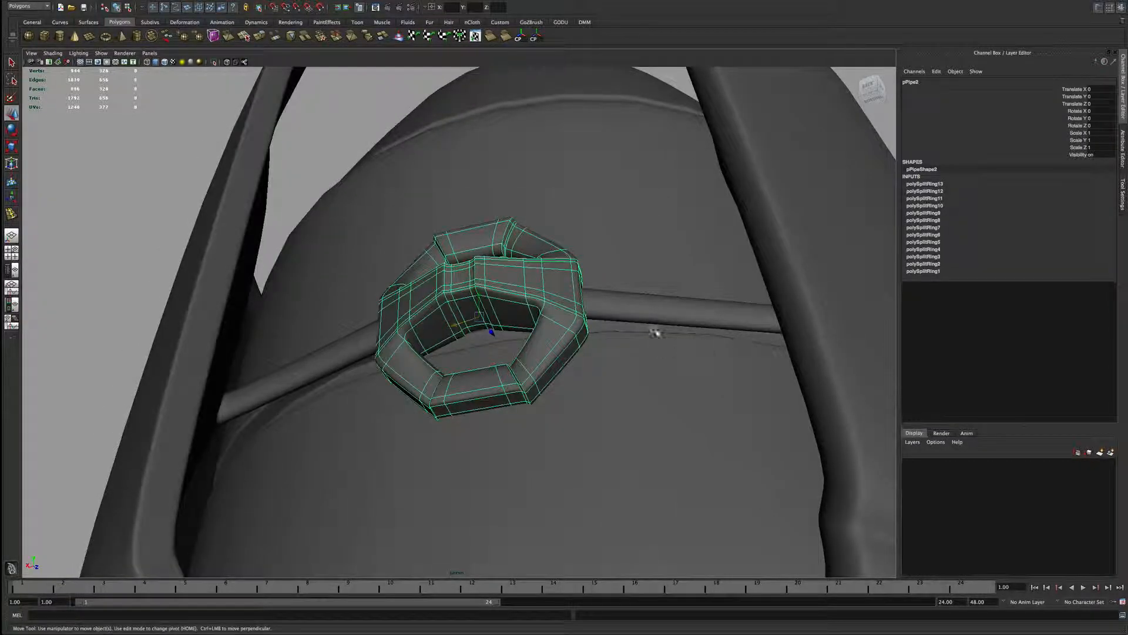
# Step: Turn off smooth preview on the octagonal ring and on the side-panel mesh with its connecting bar
pyautogui.press('1')
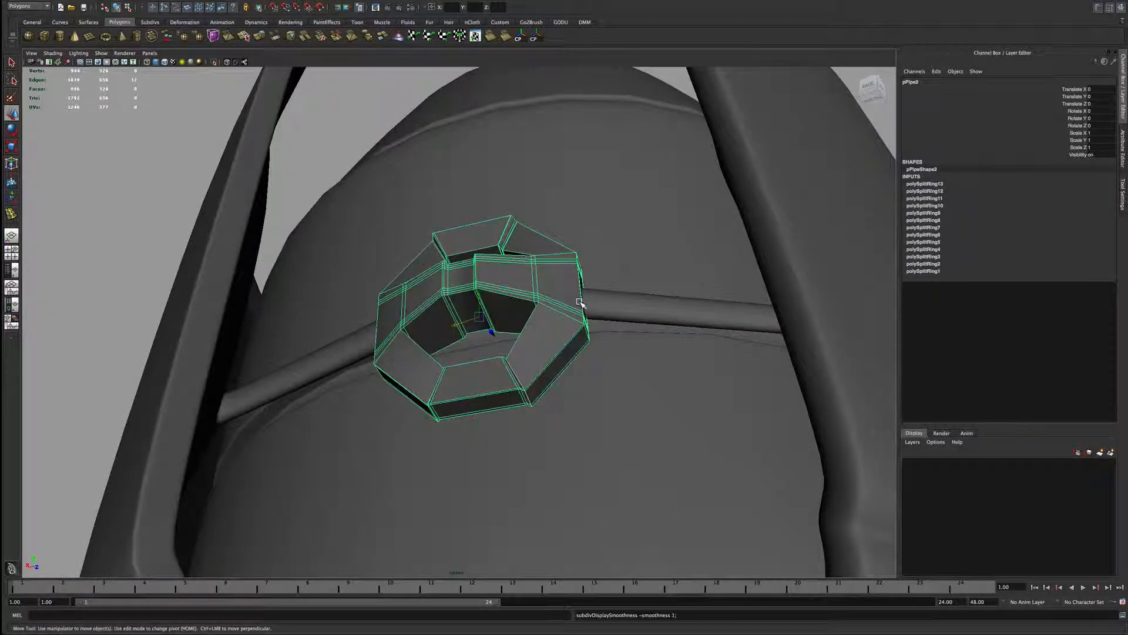
pyautogui.click(609, 331)
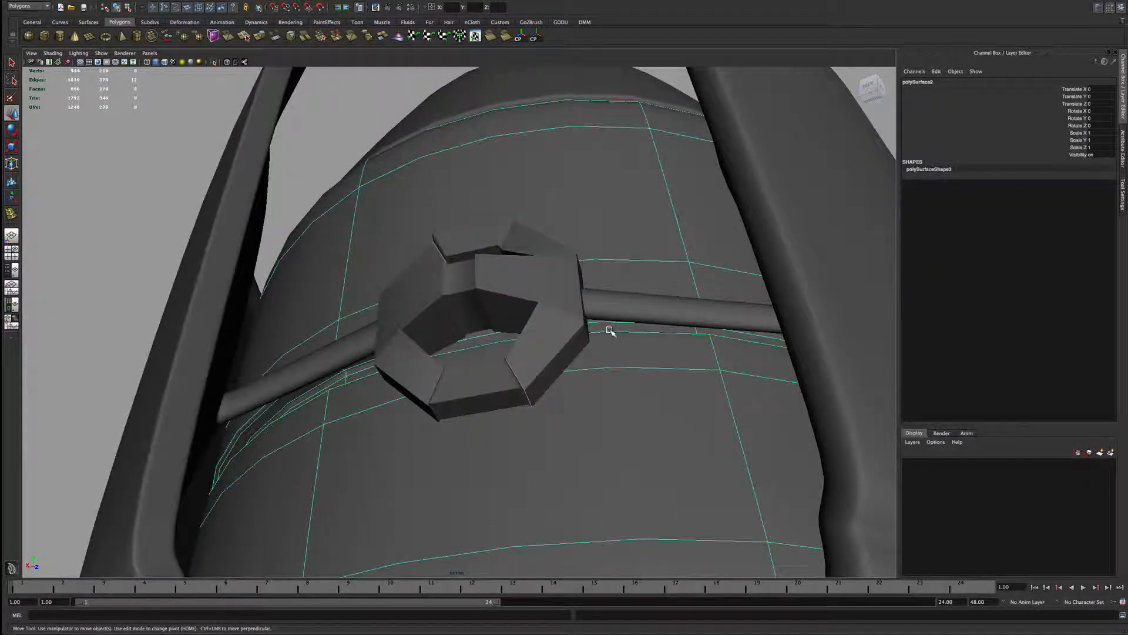
pyautogui.click(836, 253)
pyautogui.press('1')
pyautogui.keyDown('alt'); pyautogui.moveTo(690, 275); pyautogui.dragTo(644, 296); pyautogui.keyUp('alt')
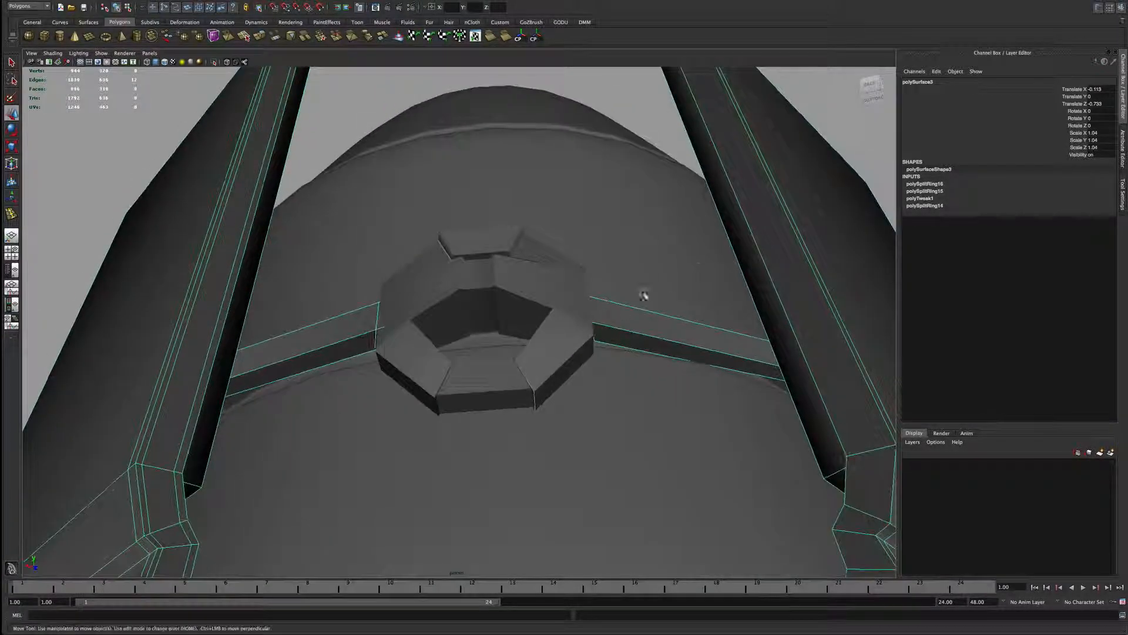
# Step: Select a face of the connecting bar beside the ring and inspect in wireframe how the bar runs behind the ring
pyautogui.rightClick(619, 324)
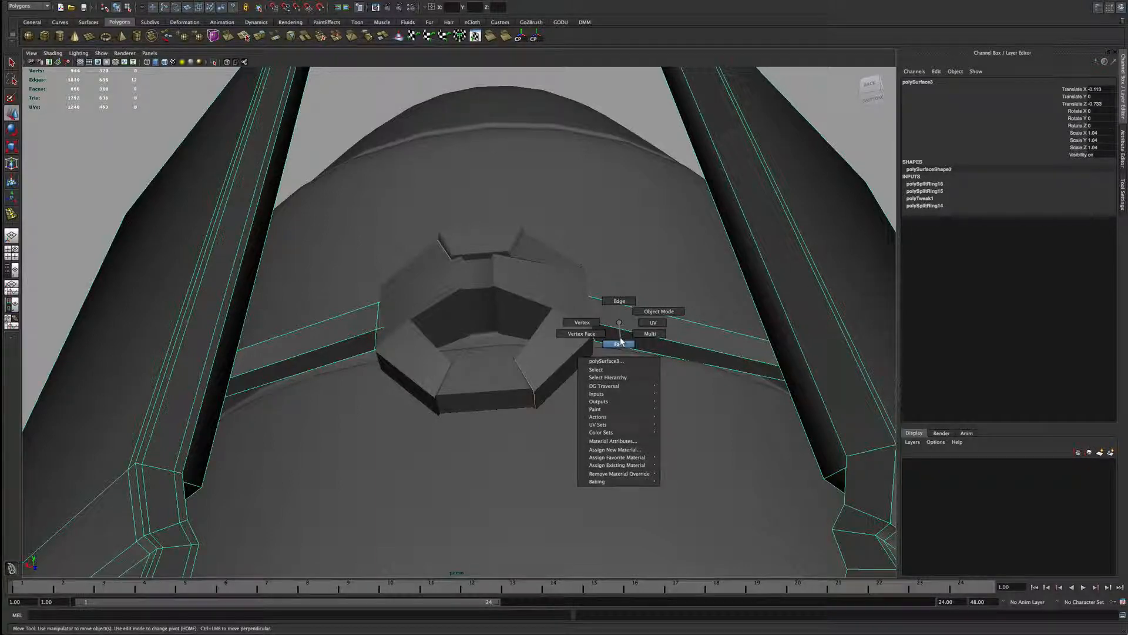
pyautogui.click(619, 344)
pyautogui.keyDown('alt'); pyautogui.moveTo(615, 337); pyautogui.dragTo(596, 323); pyautogui.keyUp('alt')
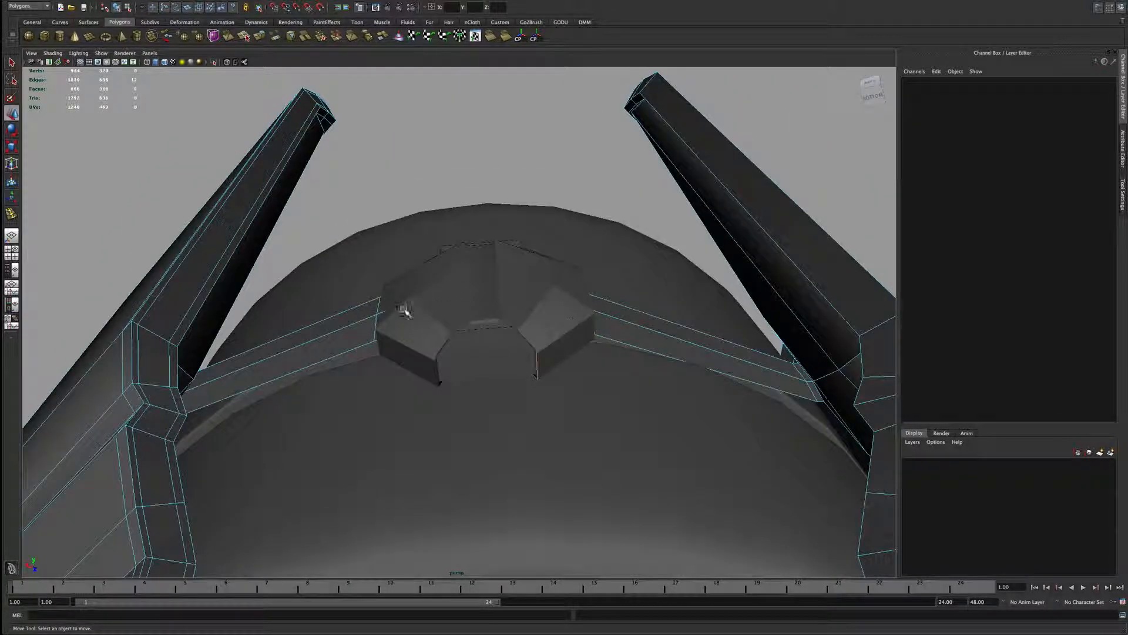
pyautogui.click(353, 333)
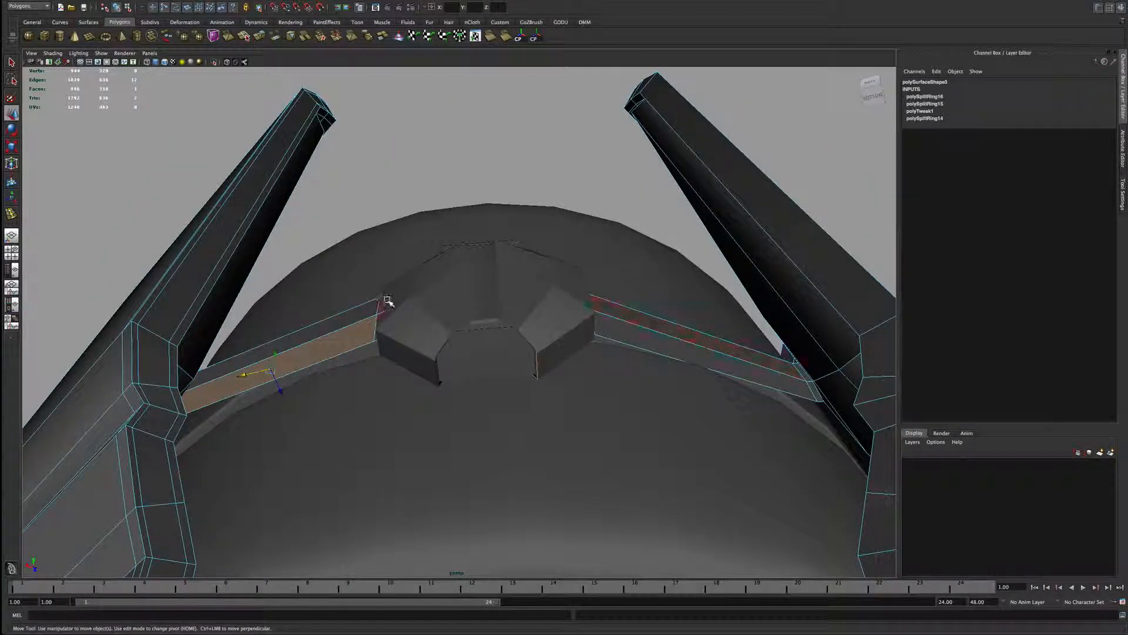
pyautogui.keyDown('alt'); pyautogui.moveTo(659, 334); pyautogui.dragTo(623, 412); pyautogui.keyUp('alt')
pyautogui.keyDown('alt'); pyautogui.moveTo(438, 440); pyautogui.dragTo(587, 362); pyautogui.keyUp('alt')
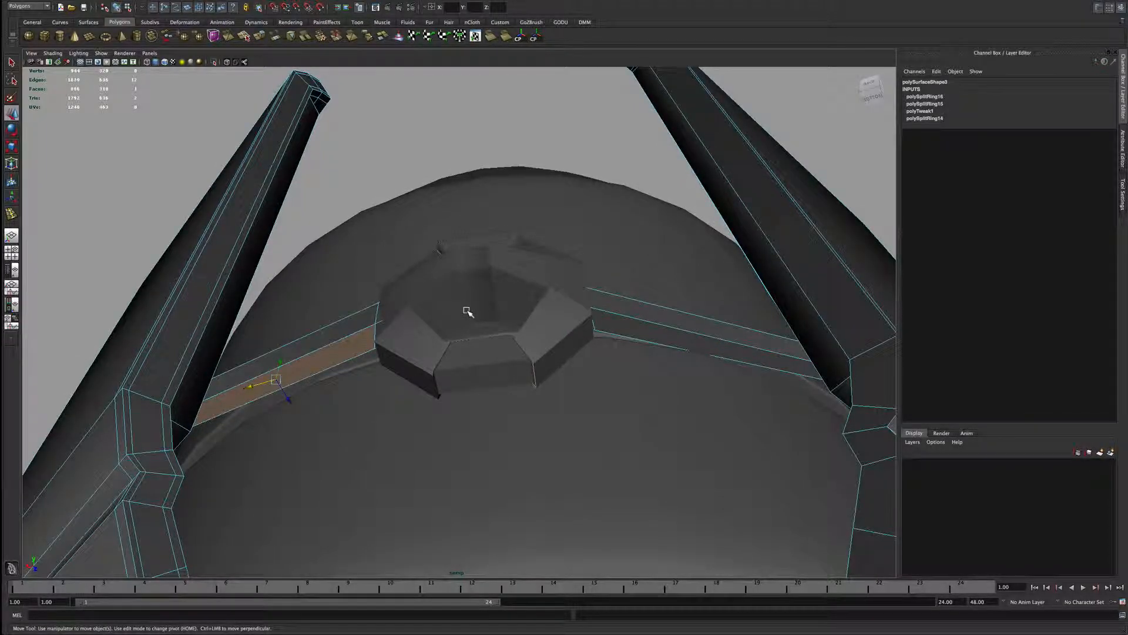
pyautogui.press('4')
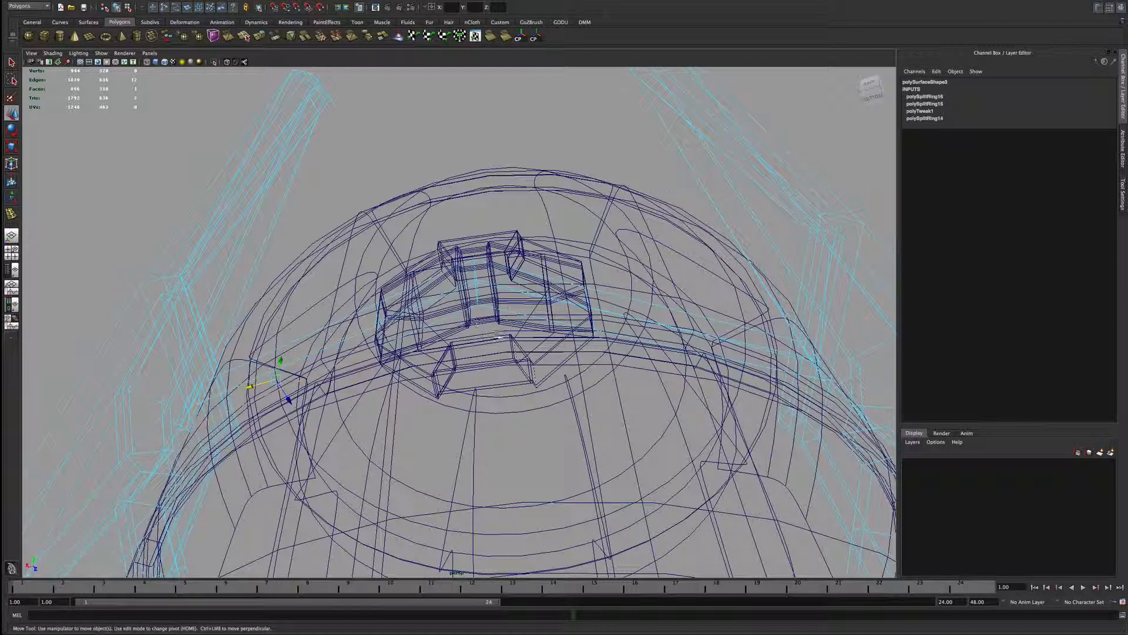
pyautogui.moveTo(493, 335)
pyautogui.keyDown('alt'); pyautogui.mouseDown()
pyautogui.moveTo(498, 311)
pyautogui.moveTo(495, 328)
pyautogui.mouseUp(); pyautogui.keyUp('alt')
pyautogui.keyDown('alt'); pyautogui.moveTo(541, 294); pyautogui.dragTo(608, 301); pyautogui.keyUp('alt')
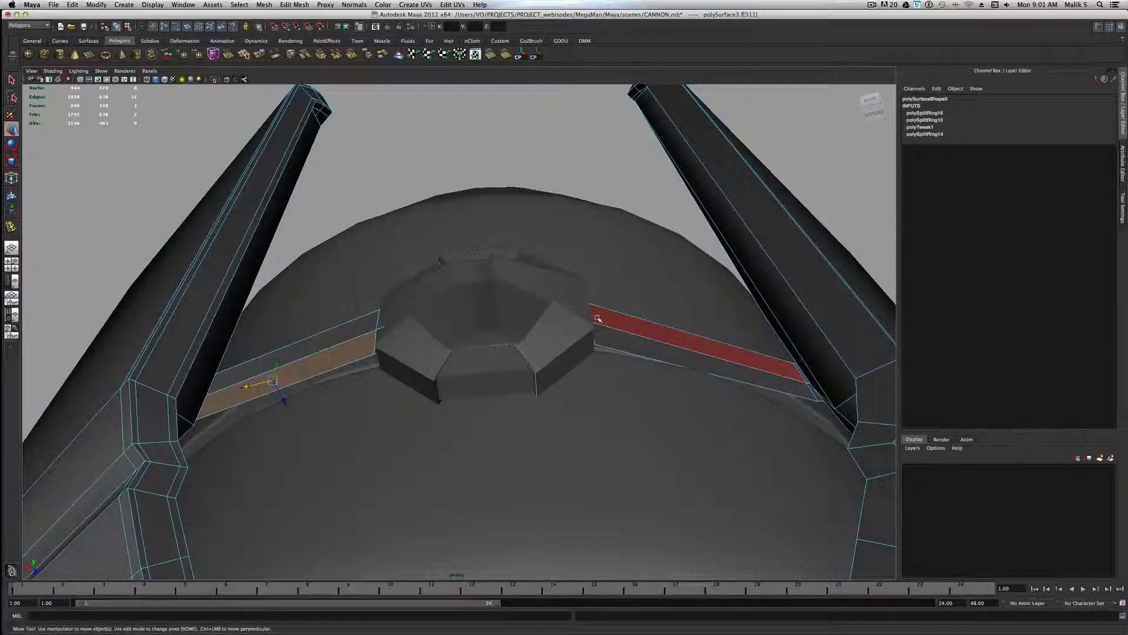
# Step: Try inserting edge loops across the connecting bar close to both sides of the ring, and undo them
pyautogui.moveTo(609, 330); pyautogui.dragTo(645, 317, button='right')
pyautogui.keyDown('alt'); pyautogui.moveTo(634, 329); pyautogui.dragTo(621, 319); pyautogui.keyUp('alt')
pyautogui.click(620, 312)
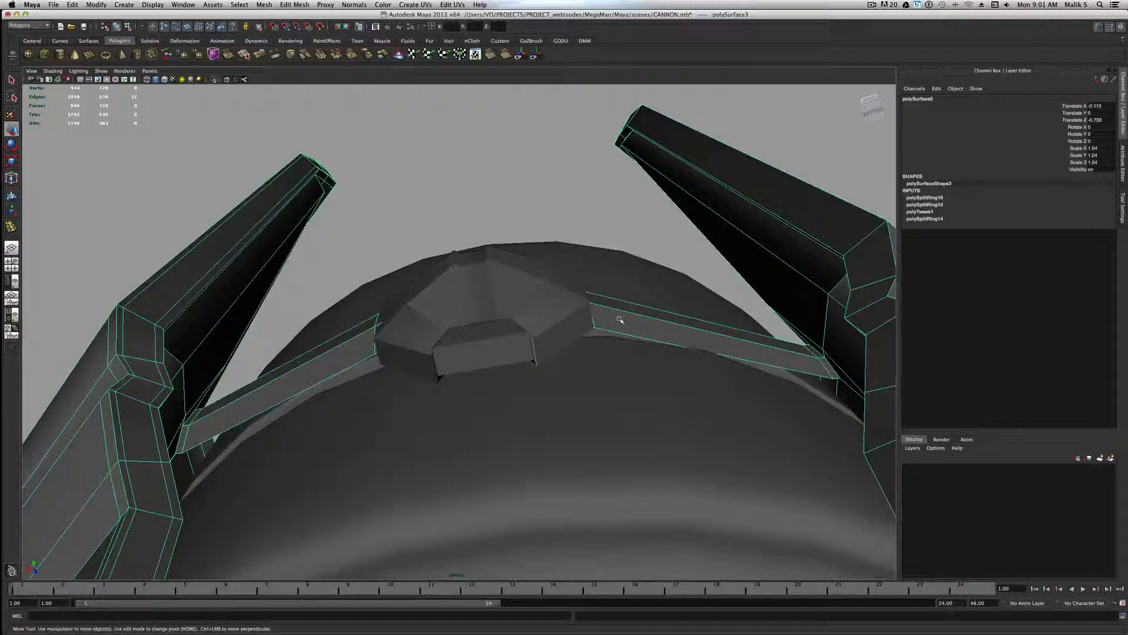
pyautogui.keyDown('shift'); pyautogui.moveTo(620, 319); pyautogui.dragTo(583, 332, button='right'); pyautogui.keyUp('shift')
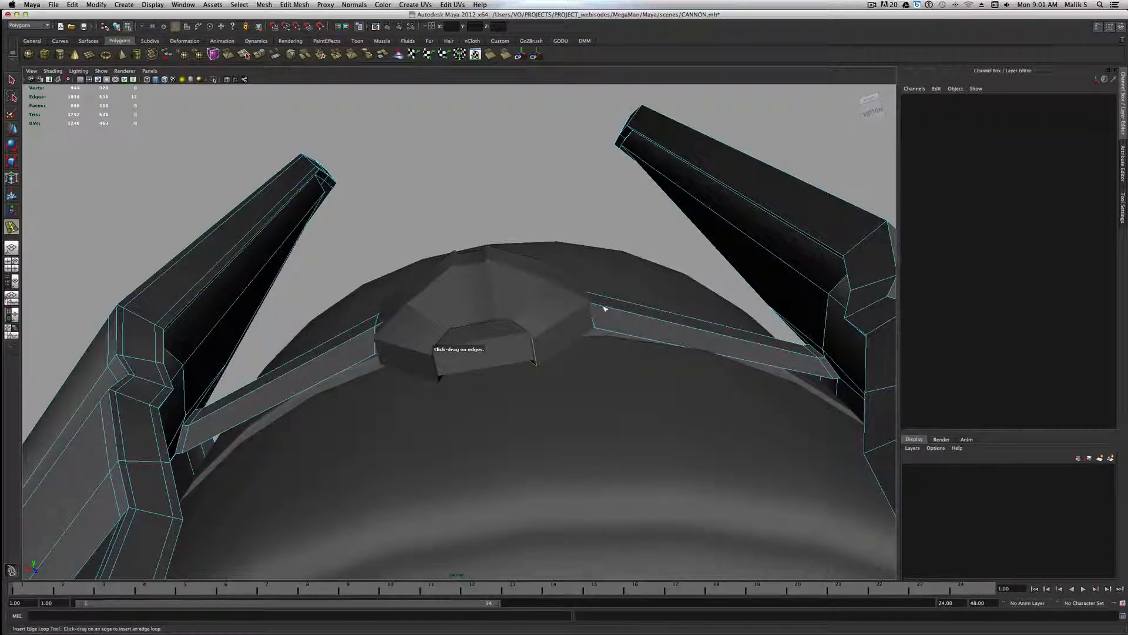
pyautogui.click(598, 310)
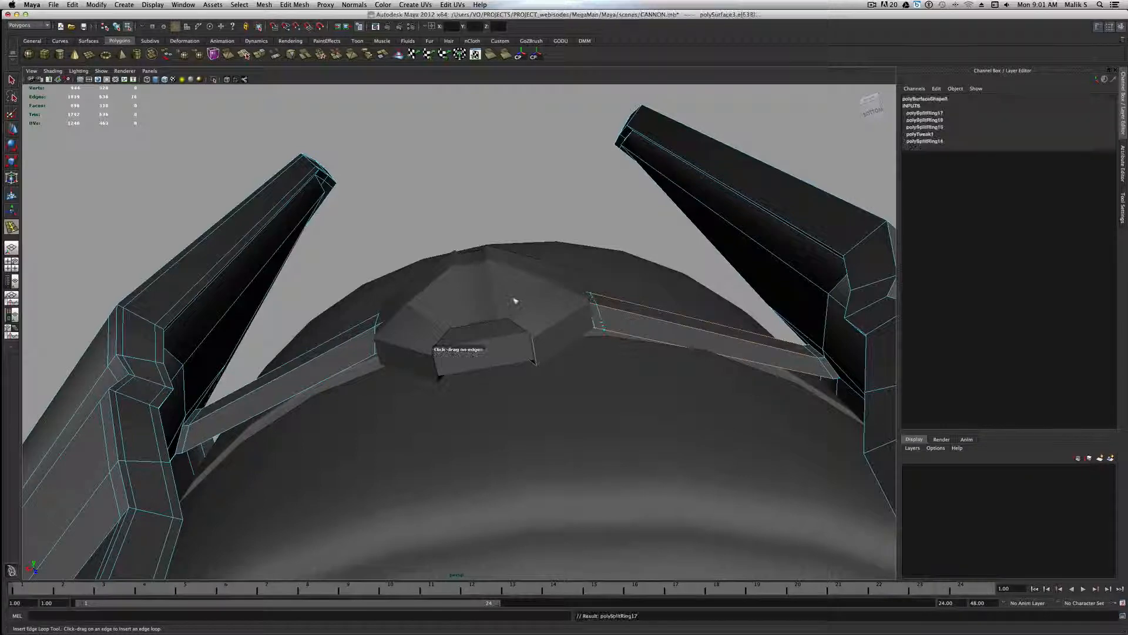
pyautogui.keyDown('alt'); pyautogui.moveTo(516, 302); pyautogui.dragTo(493, 305); pyautogui.keyUp('alt')
pyautogui.keyDown('alt'); pyautogui.moveTo(398, 312); pyautogui.dragTo(375, 315); pyautogui.keyUp('alt')
pyautogui.press('super+z')
pyautogui.press('super+z')
pyautogui.keyDown('alt'); pyautogui.moveTo(584, 265); pyautogui.dragTo(601, 275); pyautogui.keyUp('alt')
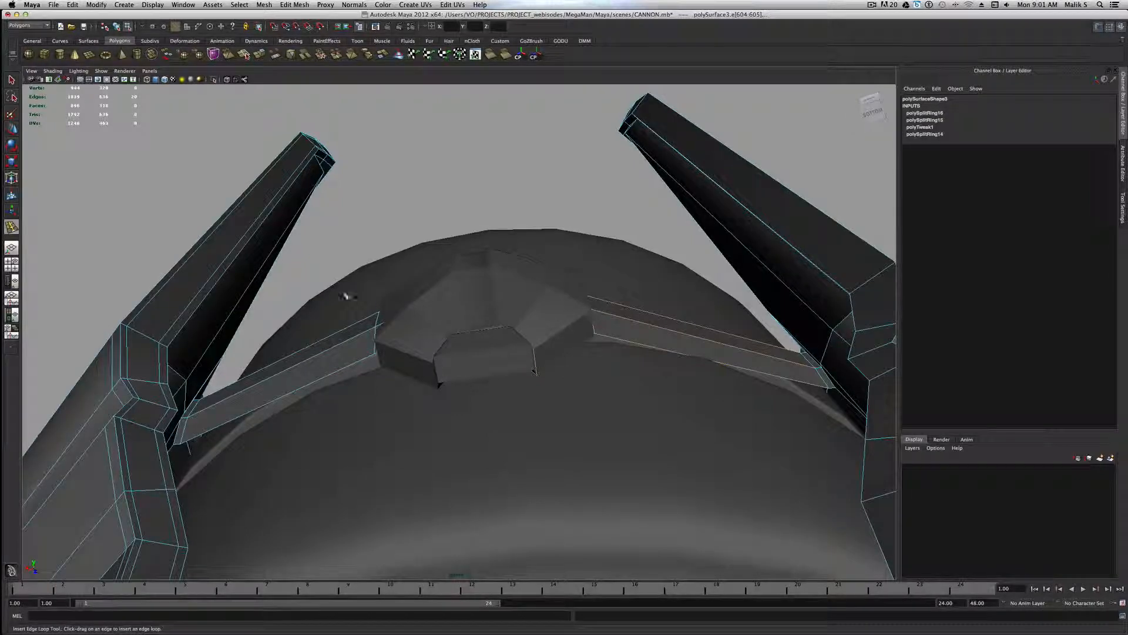
pyautogui.keyDown('alt'); pyautogui.moveTo(382, 327); pyautogui.dragTo(382, 324); pyautogui.keyUp('alt')
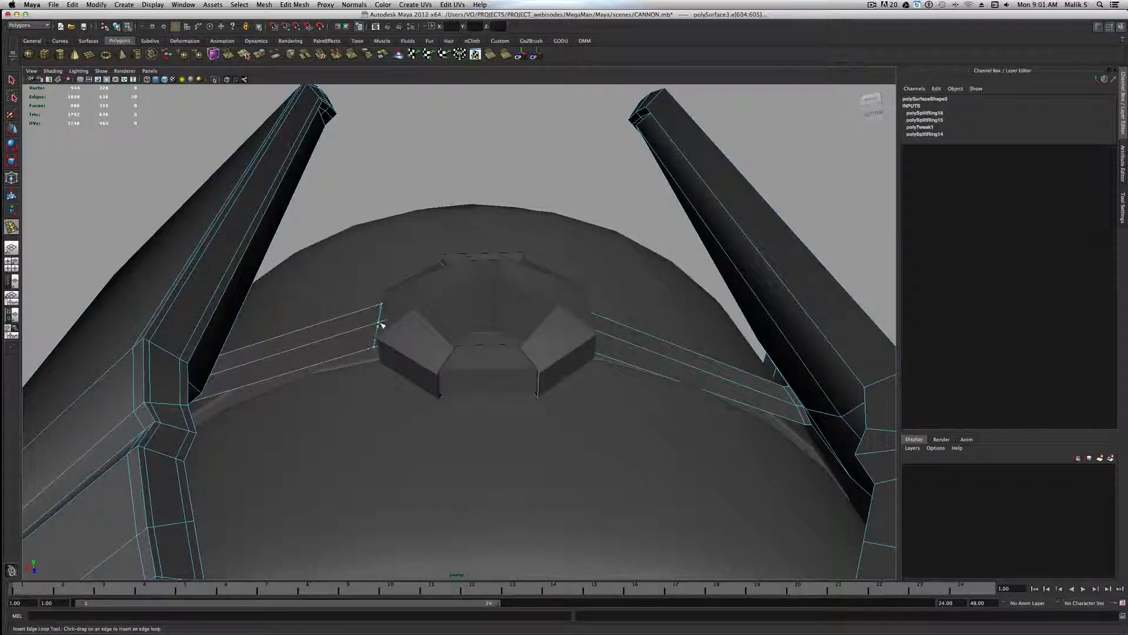
pyautogui.keyDown('alt'); pyautogui.moveTo(496, 298); pyautogui.dragTo(484, 289); pyautogui.keyUp('alt')
pyautogui.press('w')
# Step: Select the connecting bar's middle faces hidden behind the octagonal ring and delete them
pyautogui.moveTo(616, 316); pyautogui.dragTo(615, 338, button='right')
pyautogui.keyDown('alt'); pyautogui.moveTo(484, 266); pyautogui.dragTo(474, 257); pyautogui.keyUp('alt')
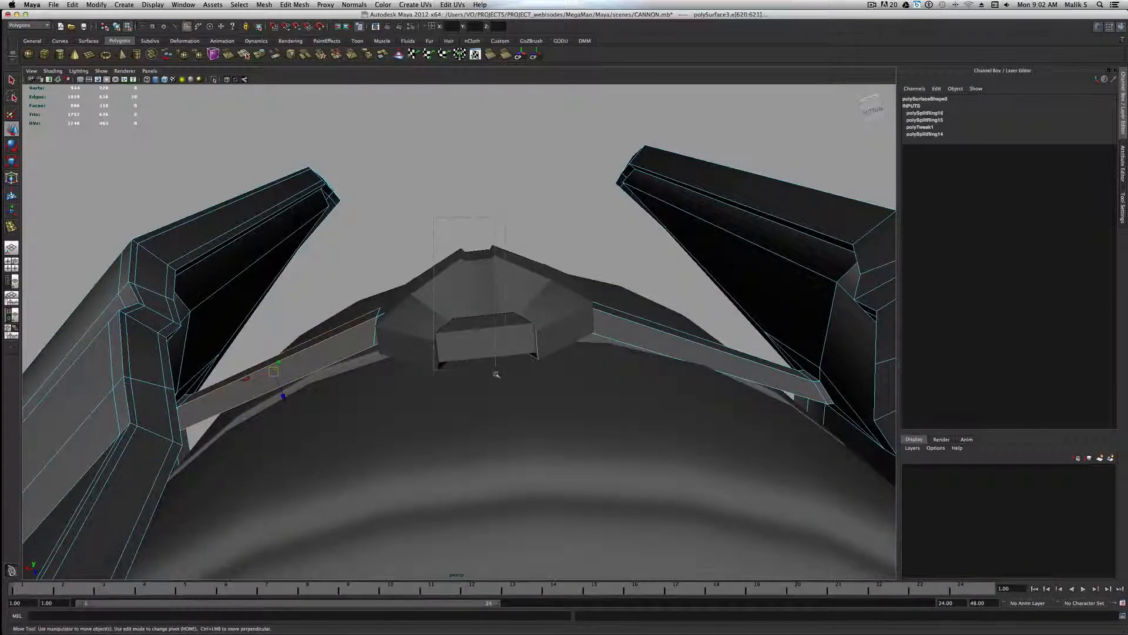
pyautogui.moveTo(496, 374); pyautogui.dragTo(528, 406)
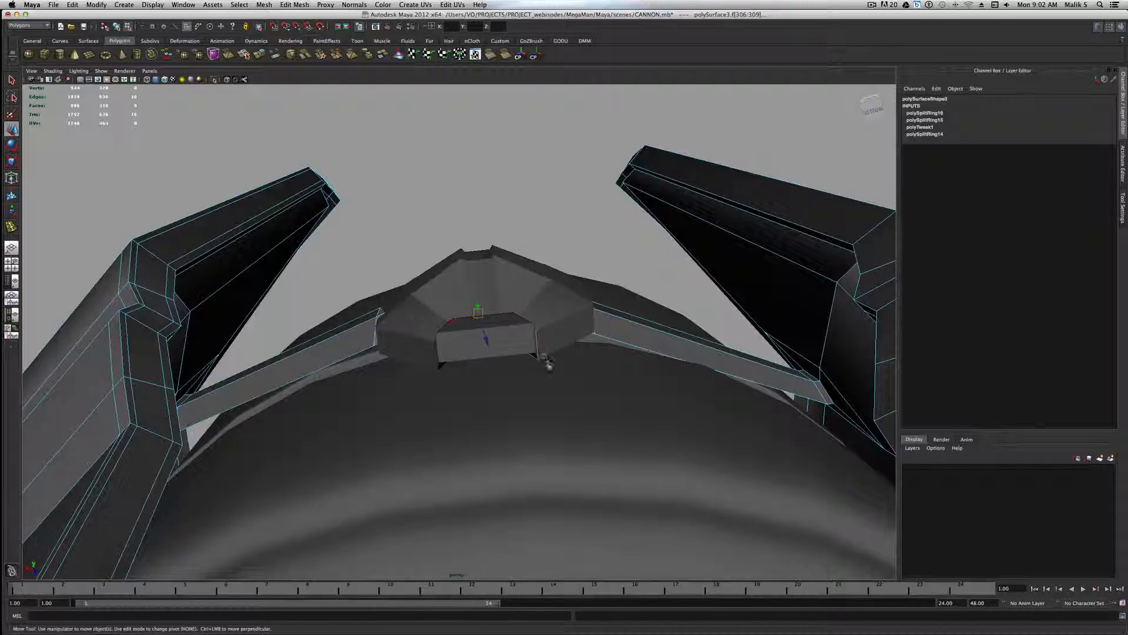
pyautogui.press('4')
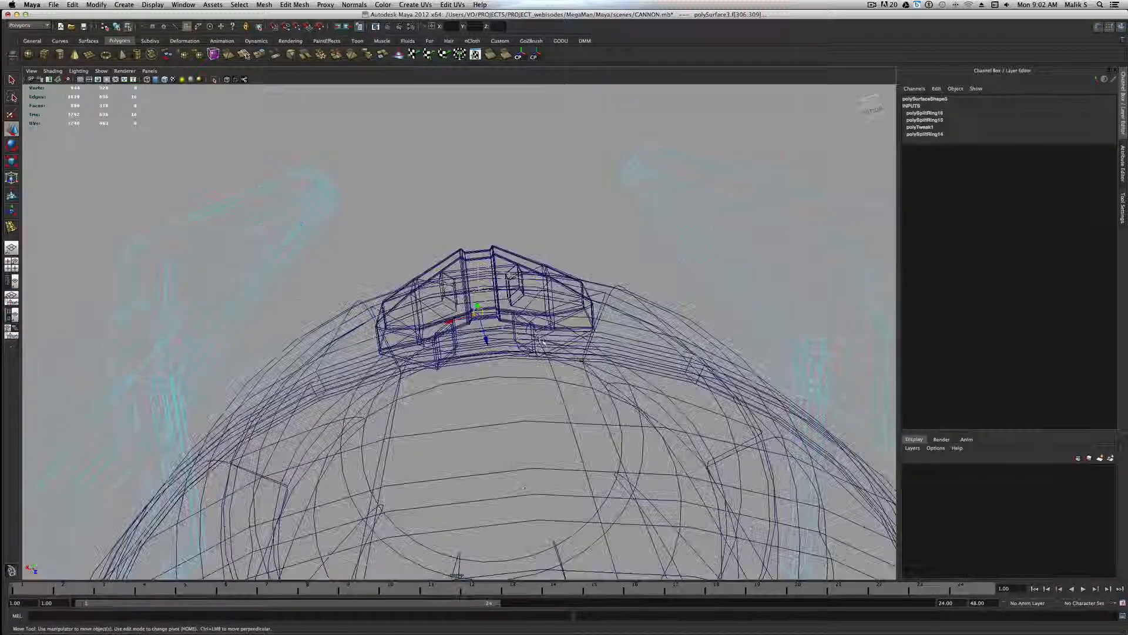
pyautogui.press('space')
pyautogui.press('space')
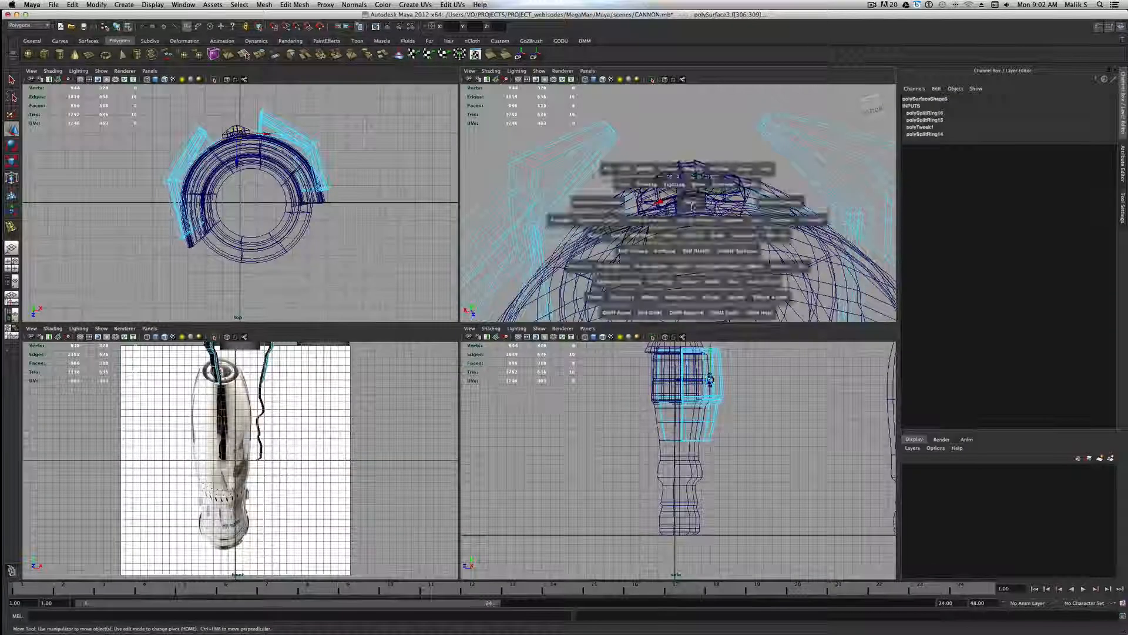
pyautogui.keyDown('alt'); pyautogui.moveTo(691, 257); pyautogui.dragTo(607, 303); pyautogui.keyUp('alt')
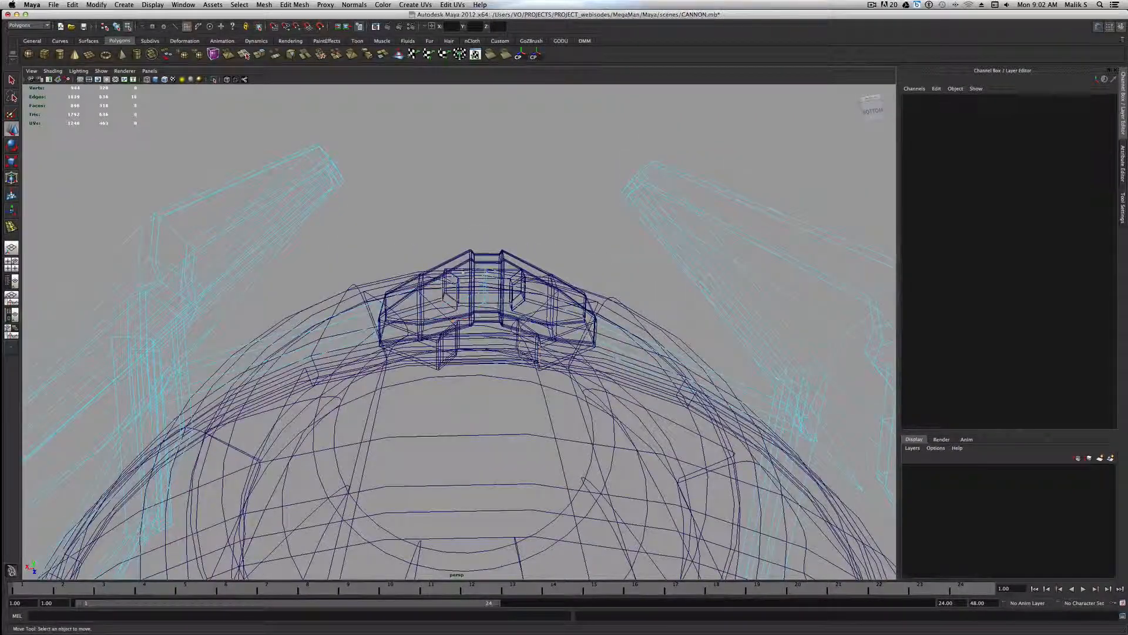
pyautogui.keyDown('alt'); pyautogui.moveTo(530, 319); pyautogui.dragTo(609, 332); pyautogui.keyUp('alt')
pyautogui.press('Delete')
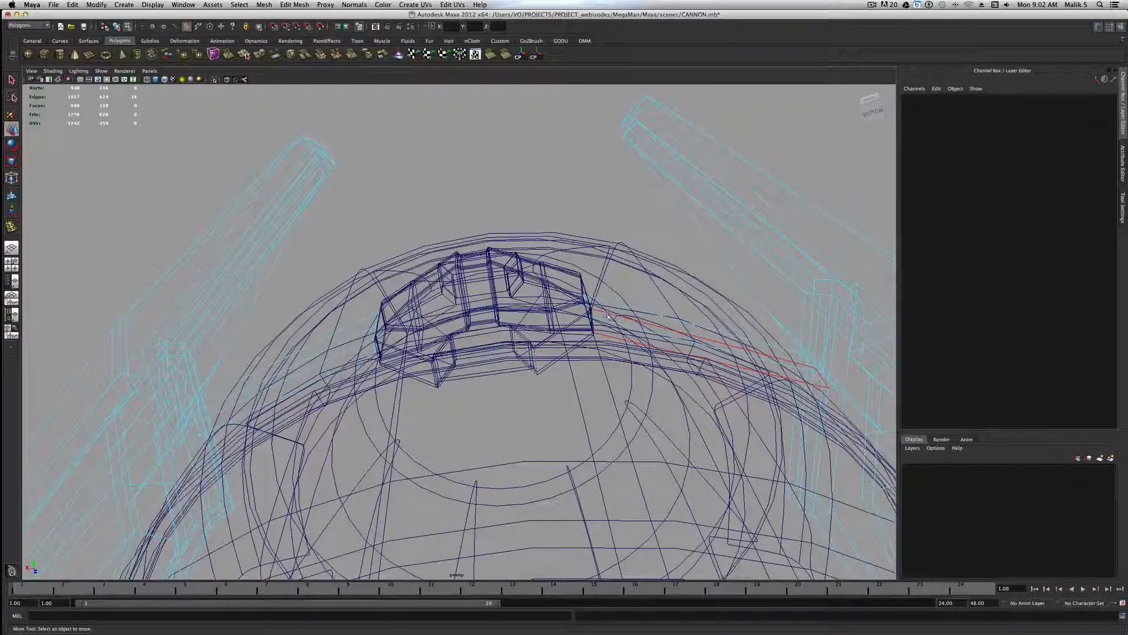
# Step: Return to shaded display and examine the joint between the octagonal ring's side and the cut end of the connecting bar
pyautogui.press('5')
pyautogui.scroll(5, 617, 321)
pyautogui.keyDown('alt'); pyautogui.moveTo(599, 323); pyautogui.dragTo(579, 342); pyautogui.keyUp('alt')
pyautogui.keyDown('alt'); pyautogui.moveTo(634, 287); pyautogui.dragTo(629, 297); pyautogui.keyUp('alt')
pyautogui.scroll(10, 641, 277)
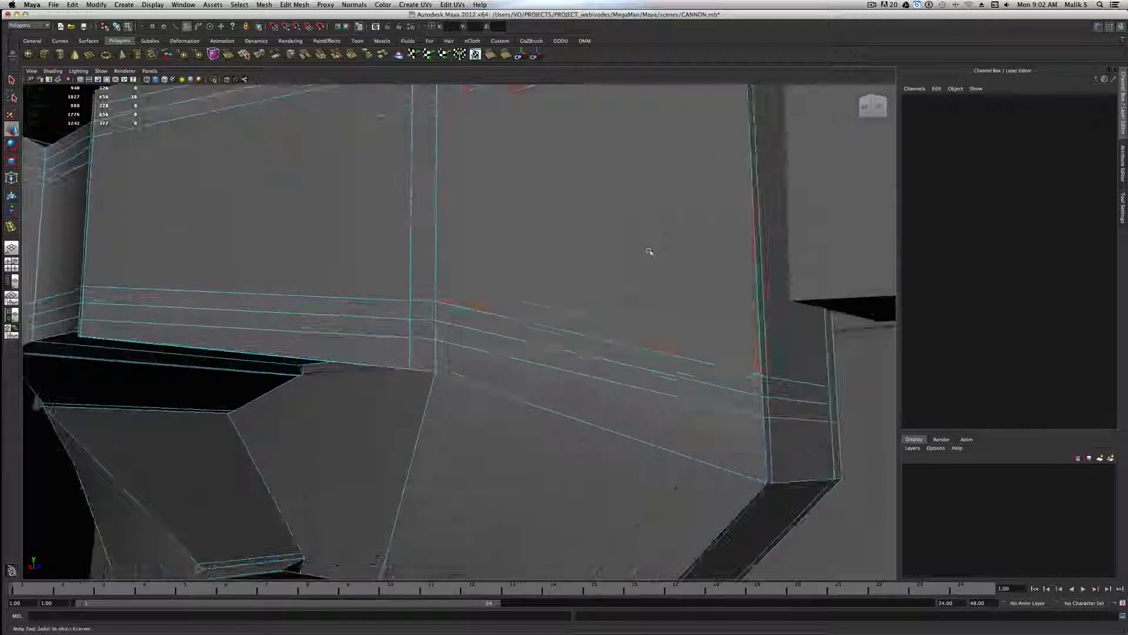
pyautogui.moveTo(649, 252)
pyautogui.keyDown('alt'); pyautogui.mouseDown()
pyautogui.moveTo(638, 253)
pyautogui.moveTo(662, 247)
pyautogui.mouseUp(); pyautogui.keyUp('alt')
pyautogui.scroll(-5, 638, 253)
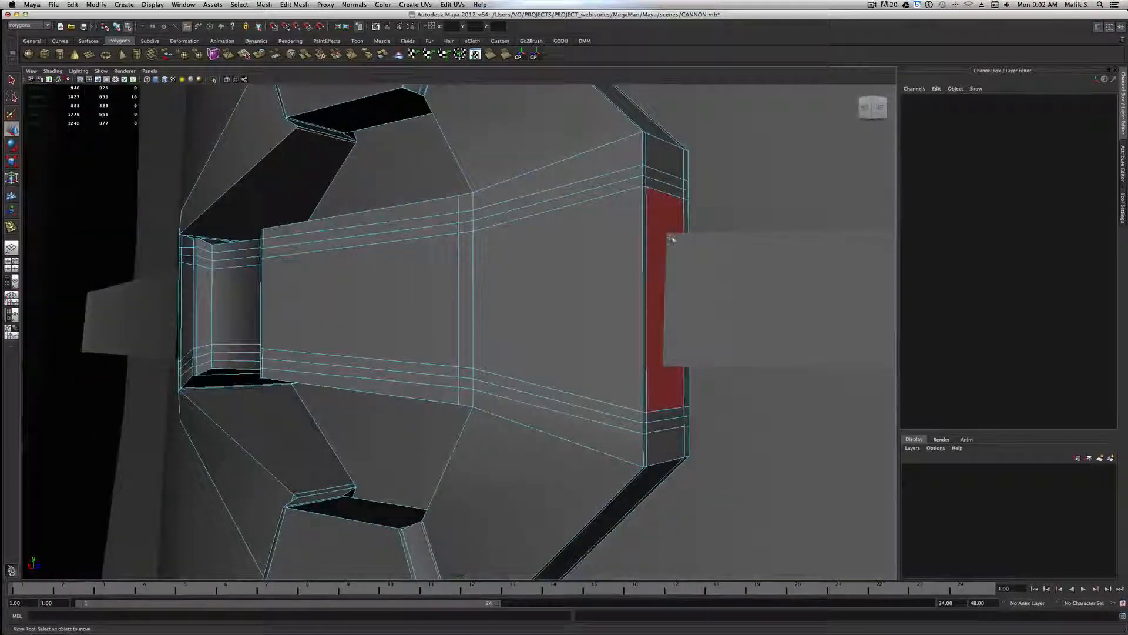
pyautogui.click(673, 239)
pyautogui.click(766, 257)
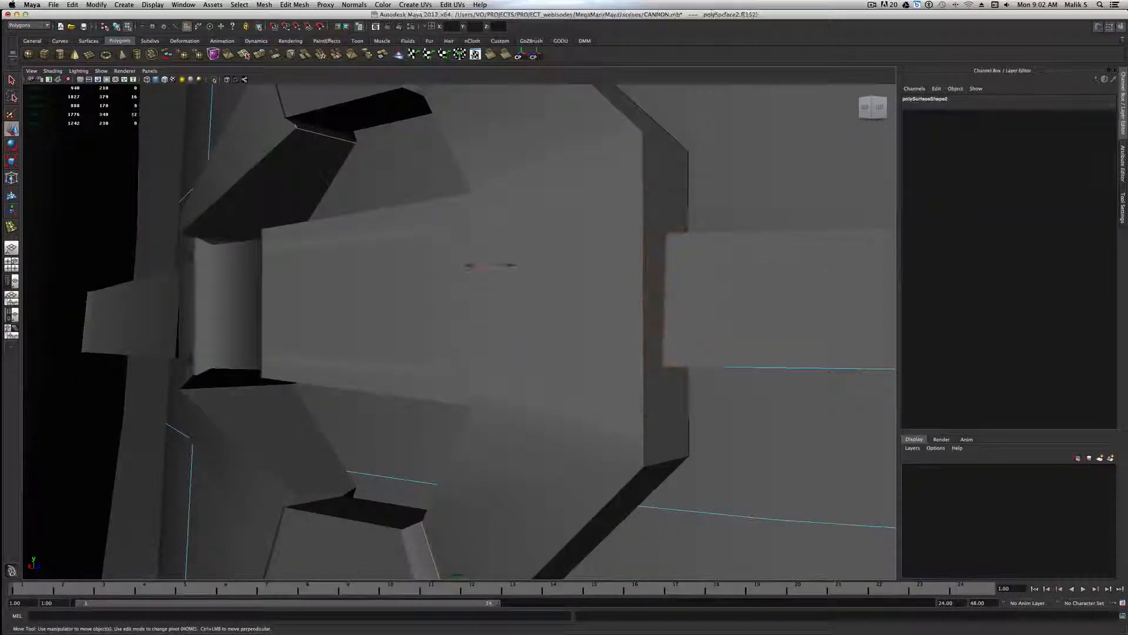
pyautogui.keyDown('shift'); pyautogui.click(659, 230); pyautogui.keyUp('shift')
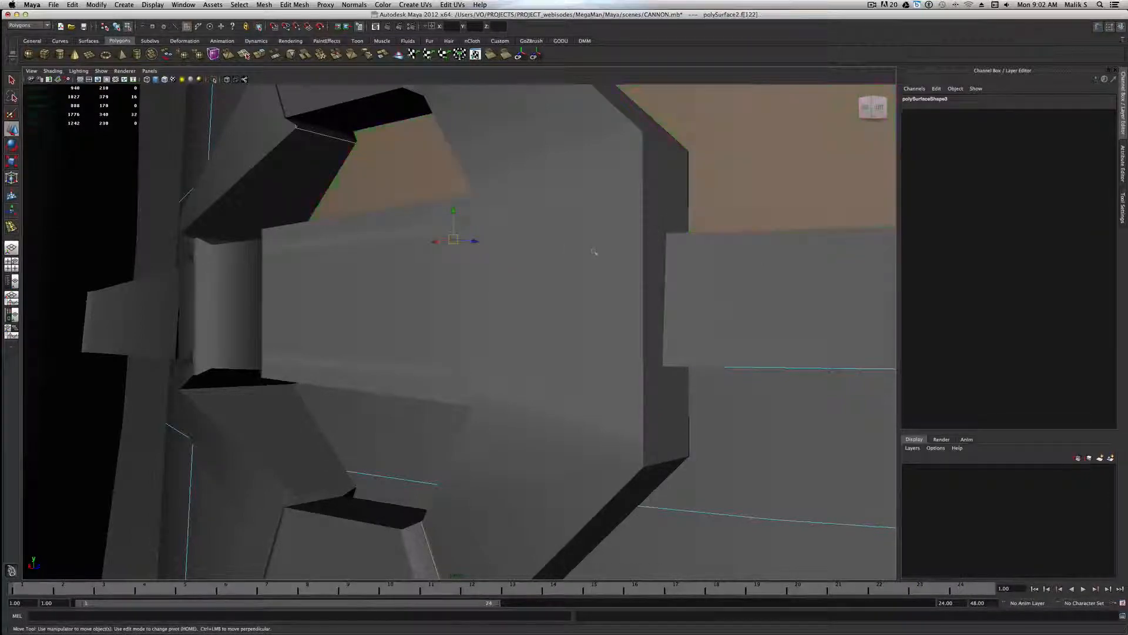
pyautogui.keyDown('alt'); pyautogui.moveTo(593, 251); pyautogui.dragTo(503, 308); pyautogui.keyUp('alt')
pyautogui.keyDown('shift'); pyautogui.click(632, 259); pyautogui.keyUp('shift')
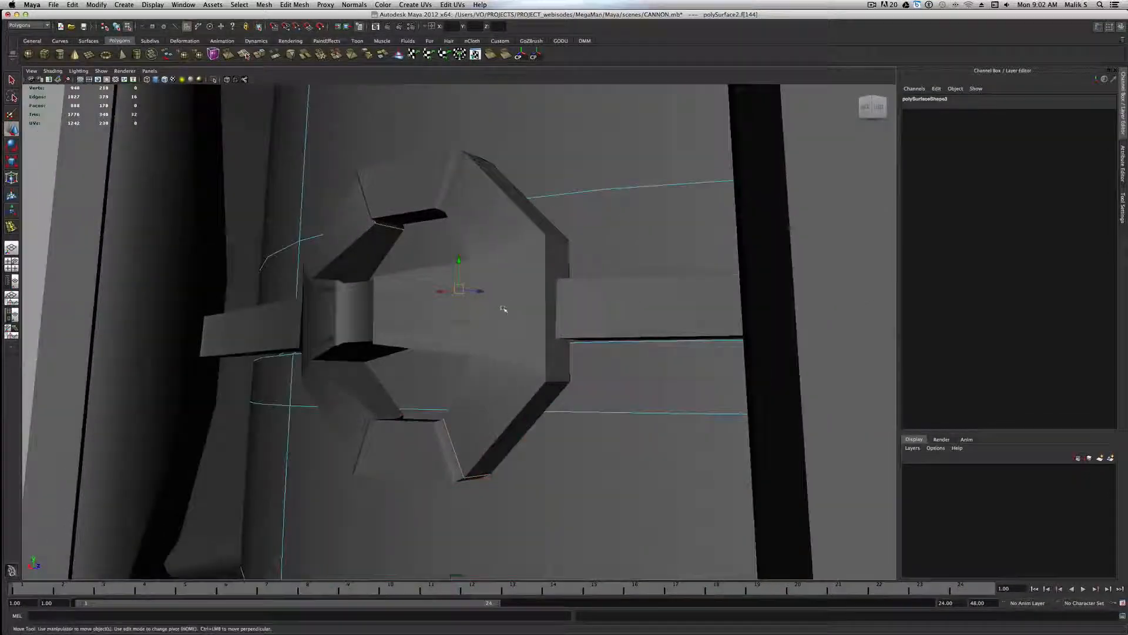
pyautogui.moveTo(418, 315); pyautogui.dragTo(464, 302, button='right')
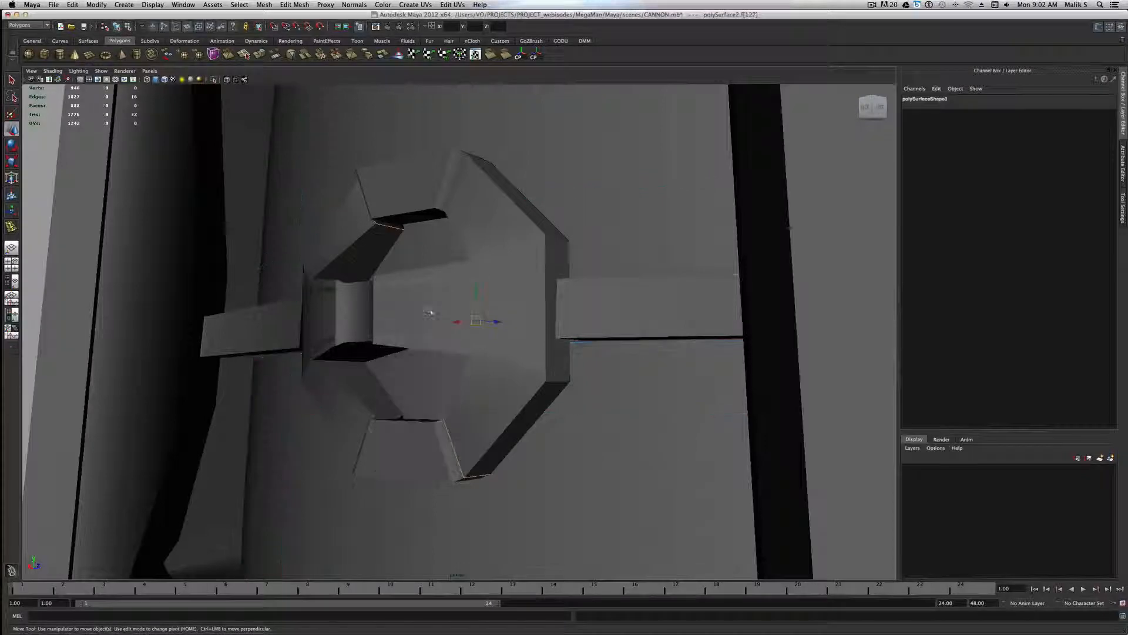
# Step: Select the octagonal ring's side face that meets the connecting bar and inspect it against the bar's end
pyautogui.click(529, 305)
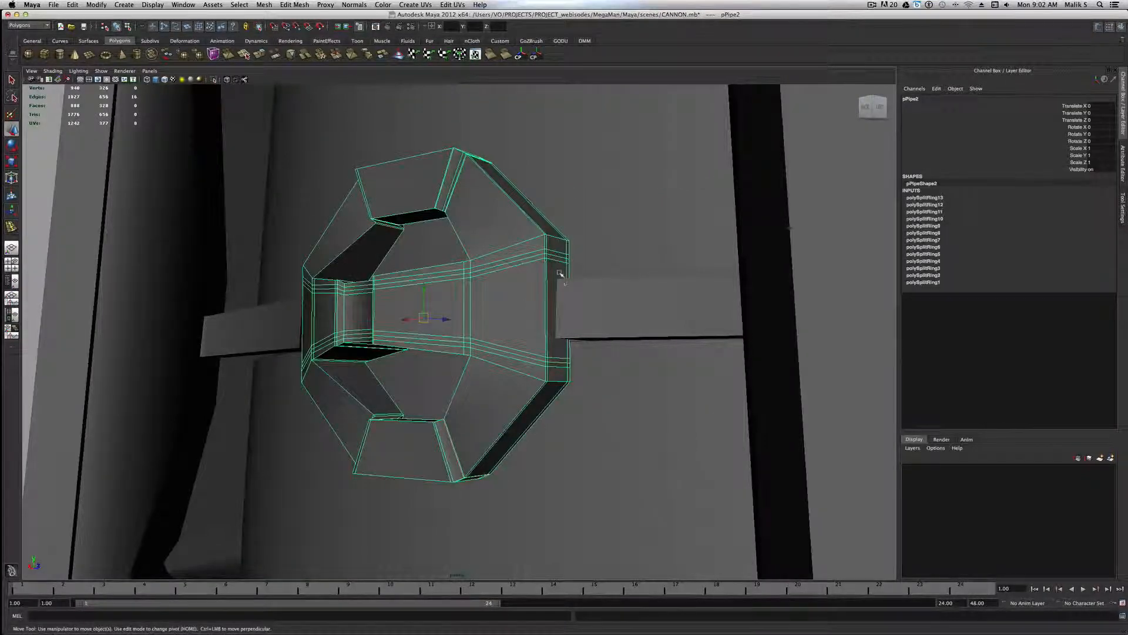
pyautogui.scroll(5, 559, 275)
pyautogui.moveTo(636, 317); pyautogui.dragTo(636, 339, button='right')
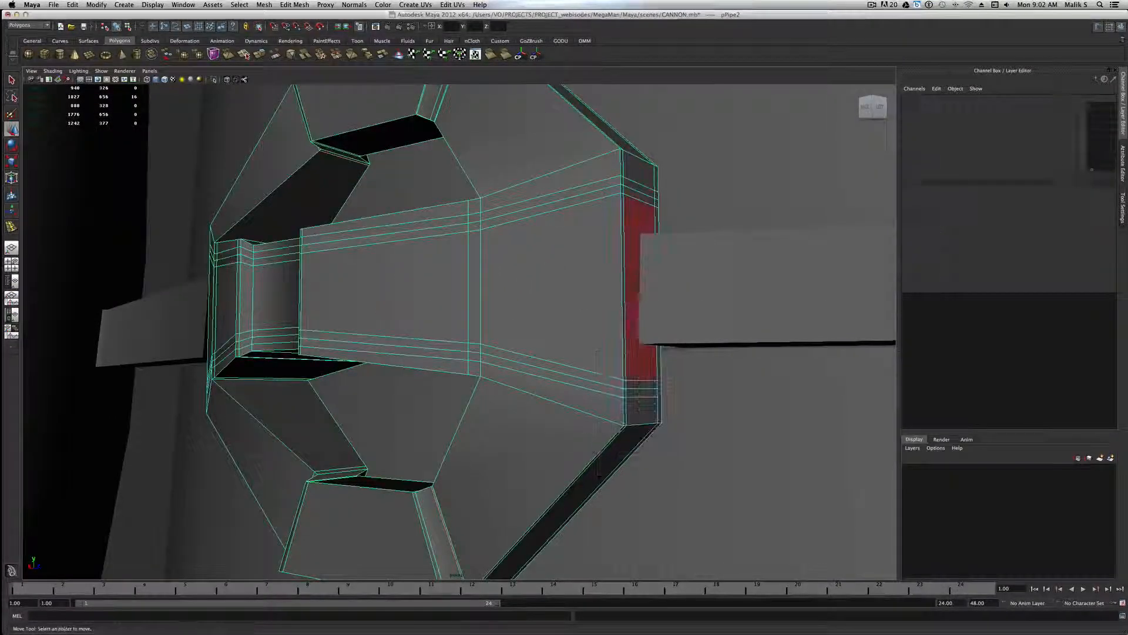
pyautogui.click(636, 328)
pyautogui.keyDown('alt'); pyautogui.moveTo(636, 328); pyautogui.dragTo(687, 240); pyautogui.keyUp('alt')
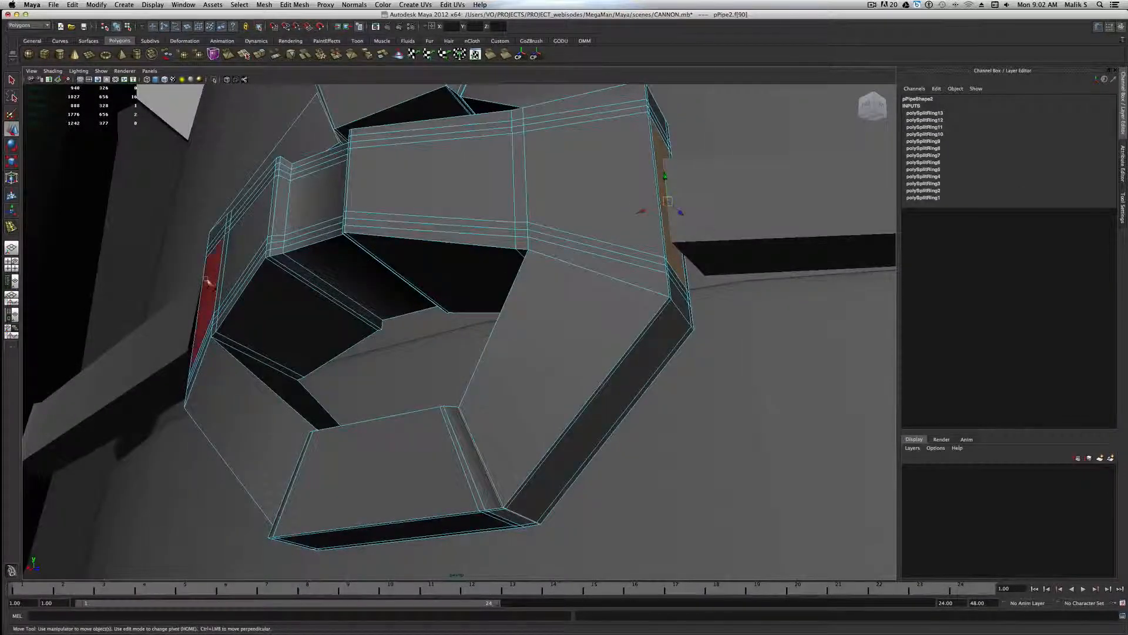
pyautogui.keyDown('alt'); pyautogui.moveTo(625, 207); pyautogui.dragTo(629, 219); pyautogui.keyUp('alt')
pyautogui.scroll(5, 609, 329)
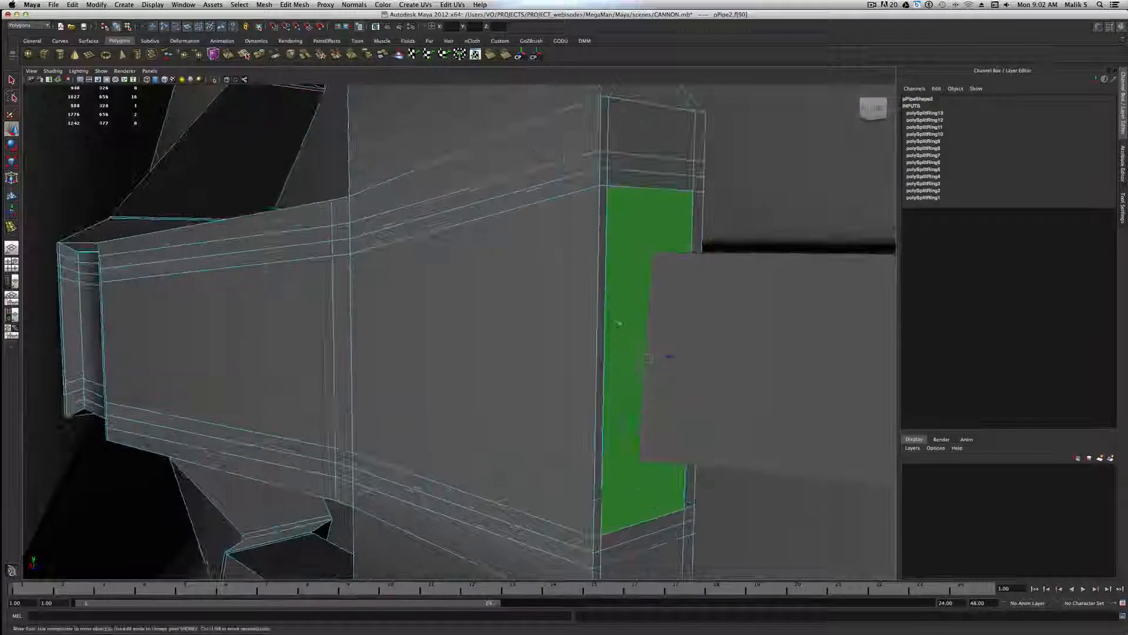
pyautogui.moveTo(617, 323)
pyautogui.keyDown('alt'); pyautogui.mouseDown()
pyautogui.moveTo(650, 322)
pyautogui.moveTo(622, 315)
pyautogui.mouseUp(); pyautogui.keyUp('alt')
# Step: Select the connecting bar's four open end vertices beside the ring and scale them slightly to flatten the end
pyautogui.click(678, 284)
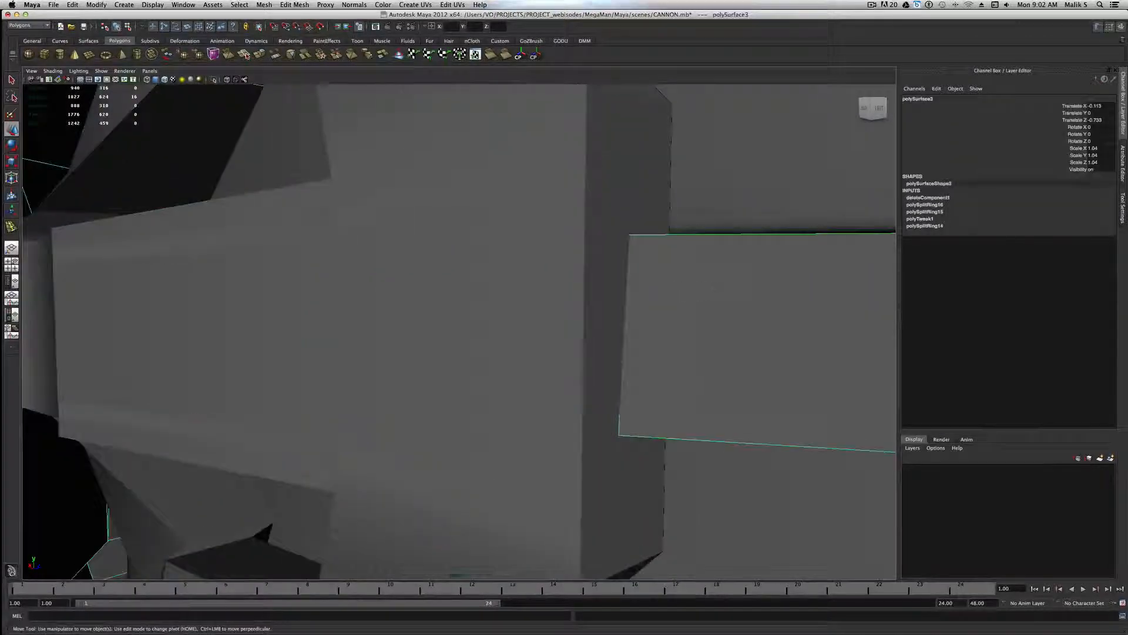
pyautogui.moveTo(674, 286)
pyautogui.keyDown('alt'); pyautogui.mouseDown()
pyautogui.moveTo(736, 273)
pyautogui.moveTo(675, 265)
pyautogui.mouseUp(); pyautogui.keyUp('alt')
pyautogui.moveTo(640, 246); pyautogui.dragTo(601, 246, button='right')
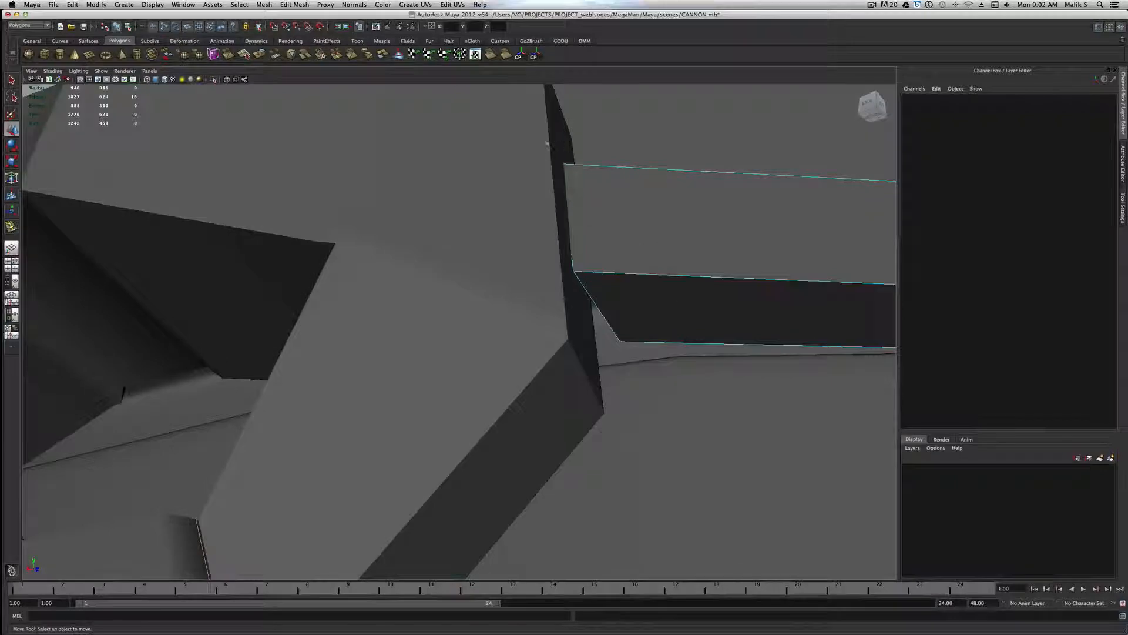
pyautogui.moveTo(547, 145); pyautogui.dragTo(613, 193)
pyautogui.keyDown('alt'); pyautogui.moveTo(597, 155); pyautogui.dragTo(613, 299); pyautogui.keyUp('alt')
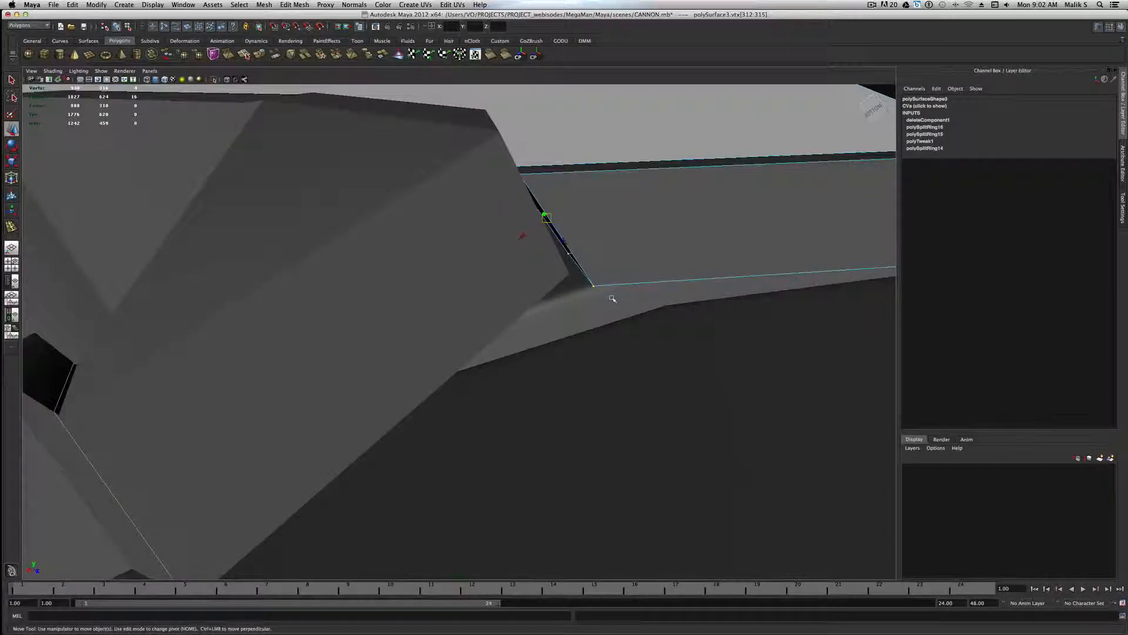
pyautogui.press('r')
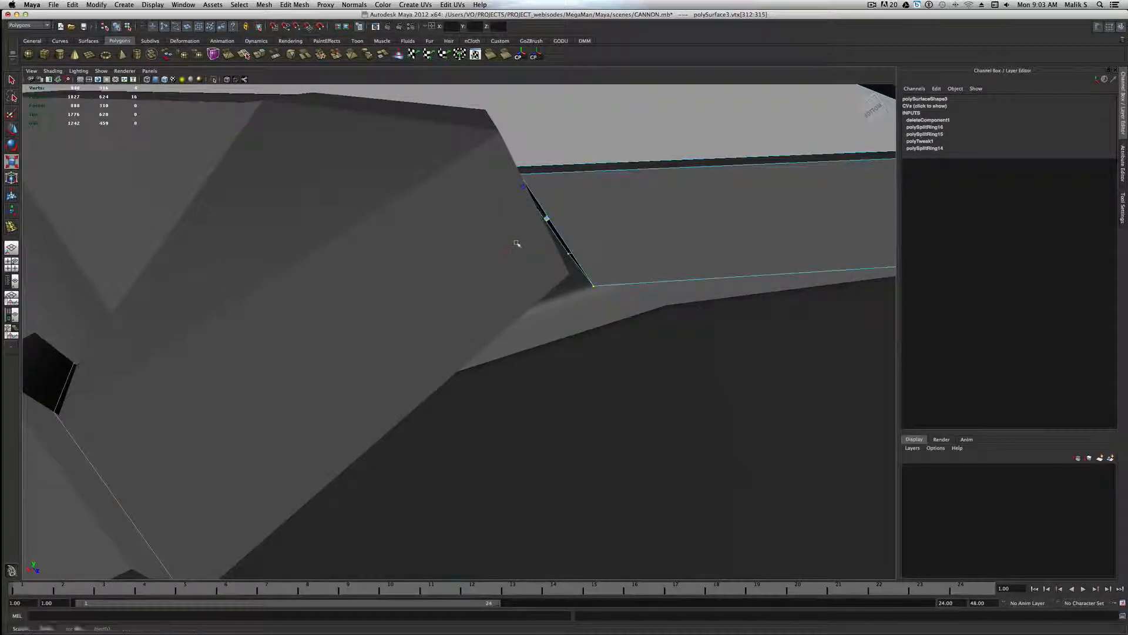
pyautogui.moveTo(516, 243); pyautogui.dragTo(530, 233)
pyautogui.press('w')
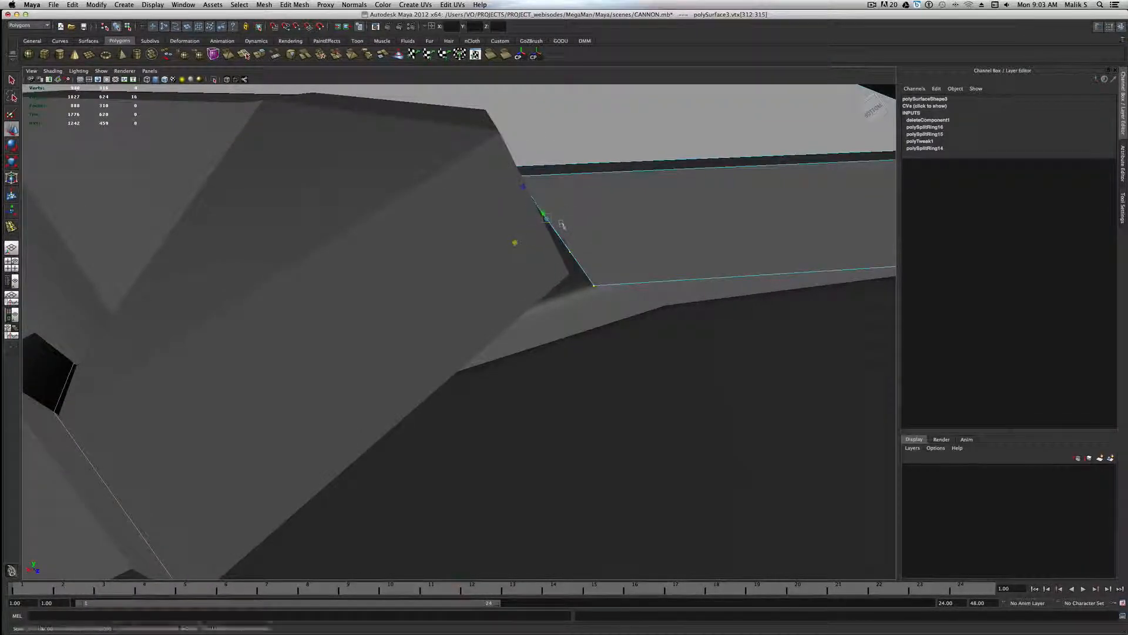
# Step: Move the upper corner vertex of the connecting bar's open end onto the edge of the octagonal ring's side face
pyautogui.moveTo(512, 170); pyautogui.dragTo(595, 195)
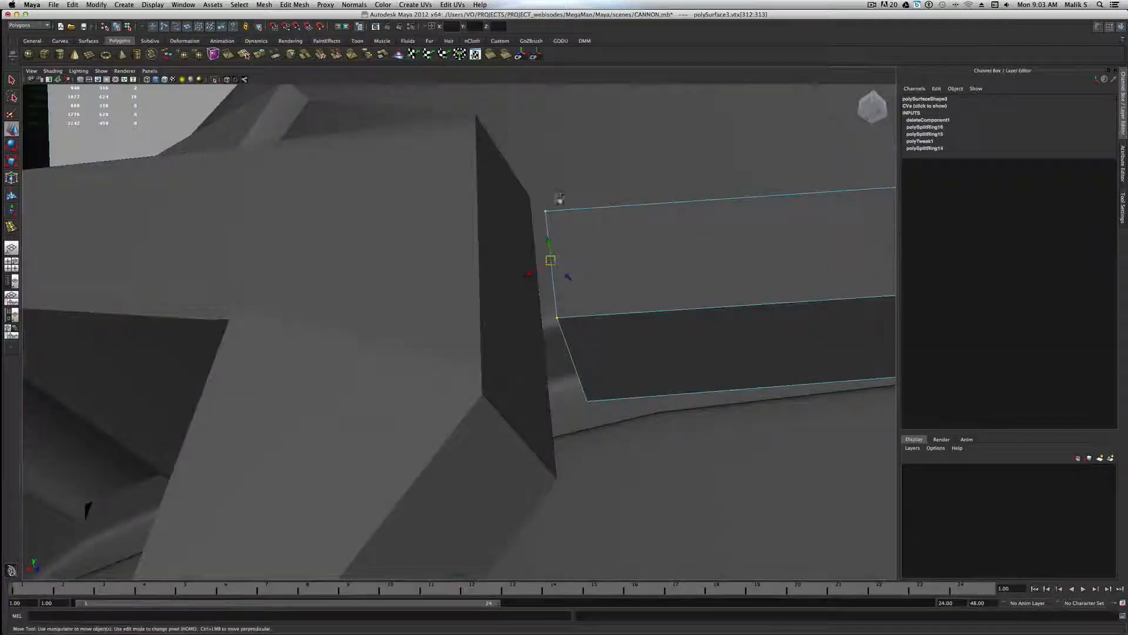
pyautogui.click(545, 210)
pyautogui.click(508, 188)
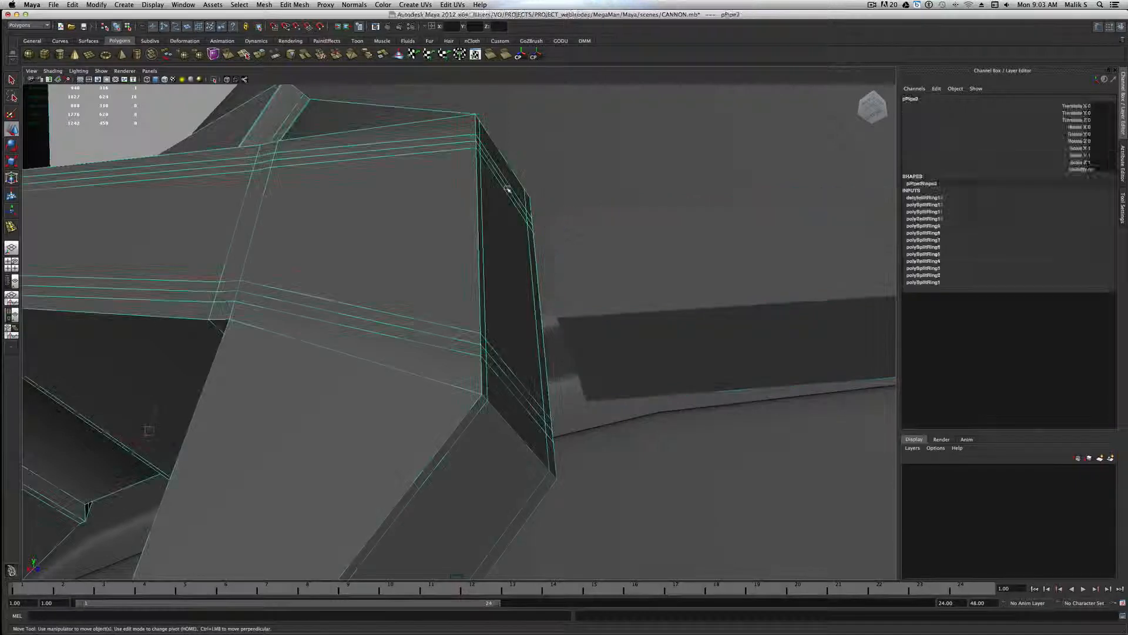
pyautogui.scroll(2, 482, 157)
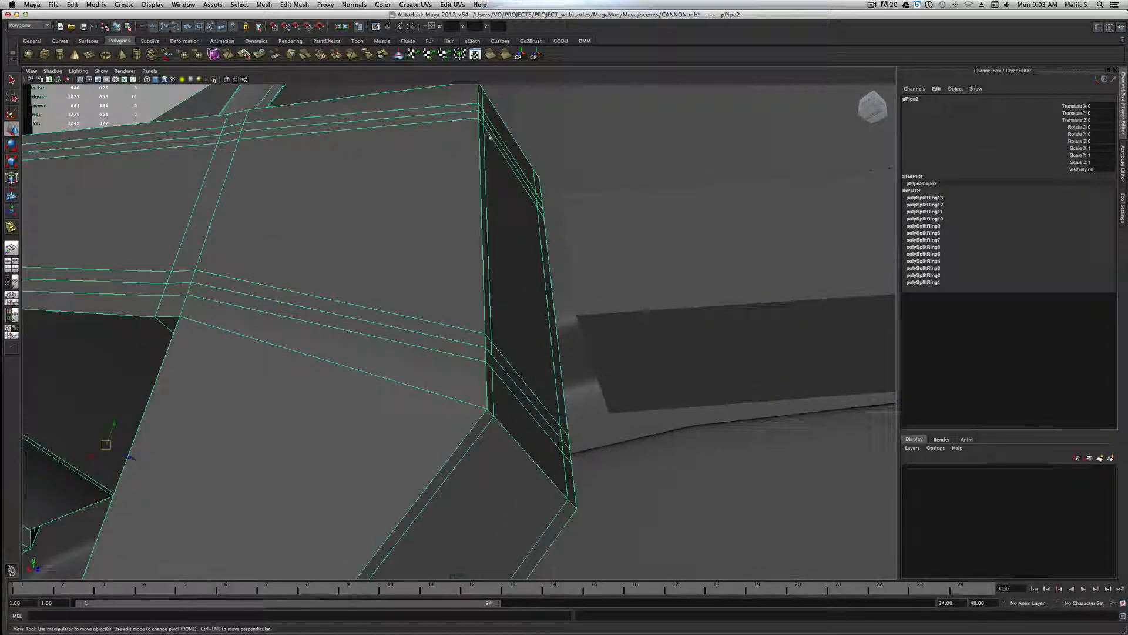
pyautogui.click(565, 195)
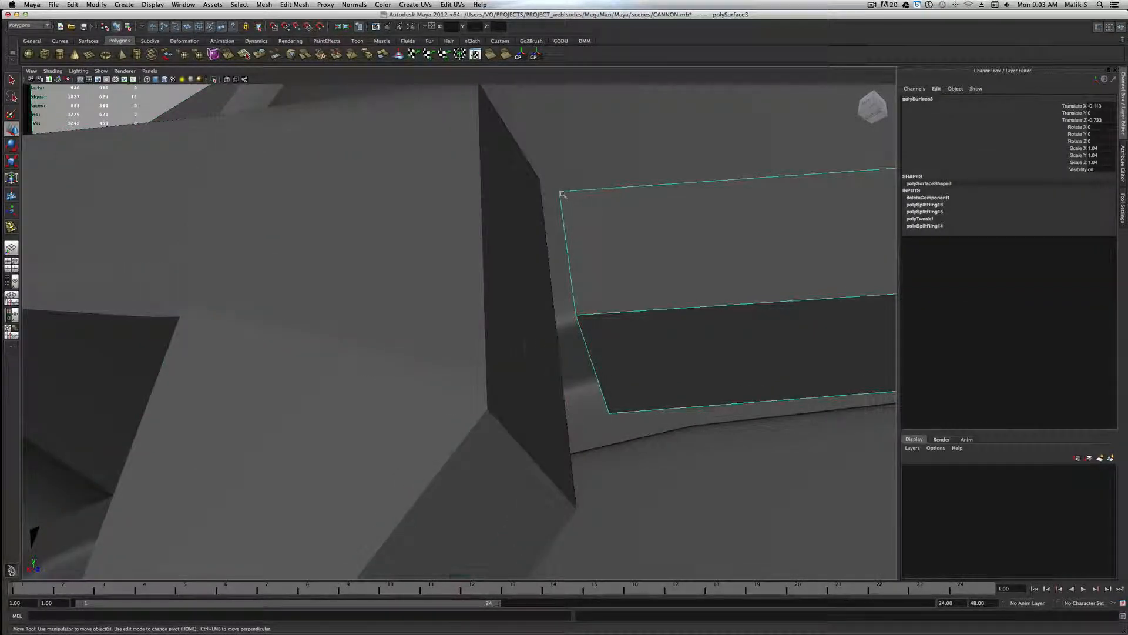
pyautogui.moveTo(563, 194); pyautogui.dragTo(529, 194, button='right')
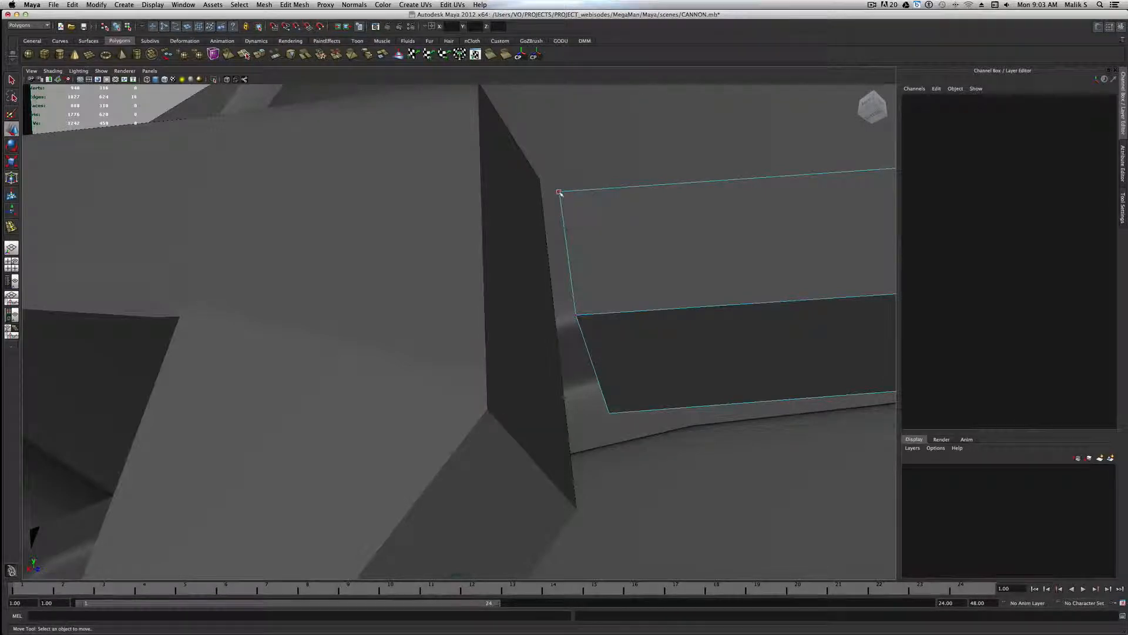
pyautogui.click(560, 192)
pyautogui.moveTo(559, 192); pyautogui.dragTo(486, 126)
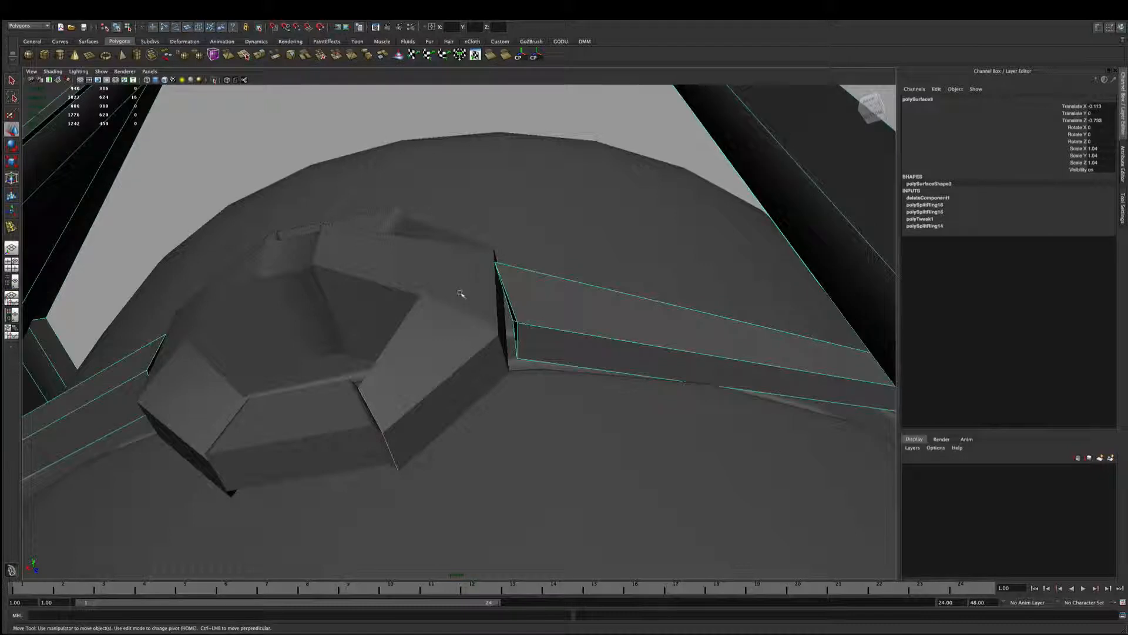
# Step: Combine the octagonal ring and the side-panel mesh with its connecting bar into one mesh
pyautogui.click(460, 293)
pyautogui.keyDown('shift'); pyautogui.rightClick(461, 293); pyautogui.keyUp('shift')
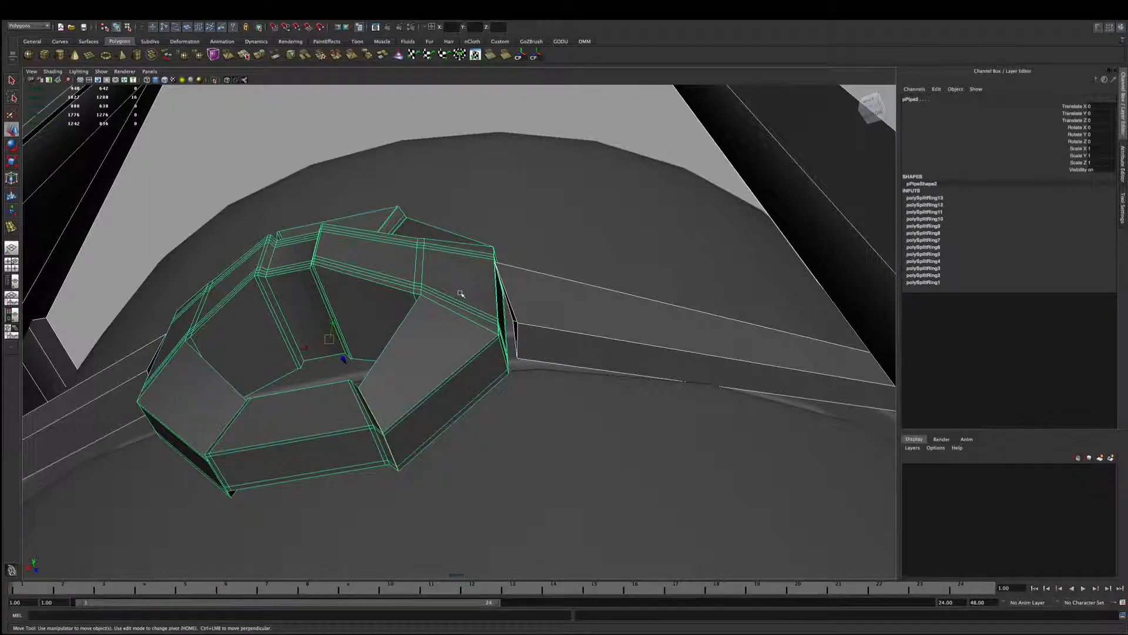
pyautogui.keyDown('shift'); pyautogui.rightClick(460, 293); pyautogui.keyUp('shift')
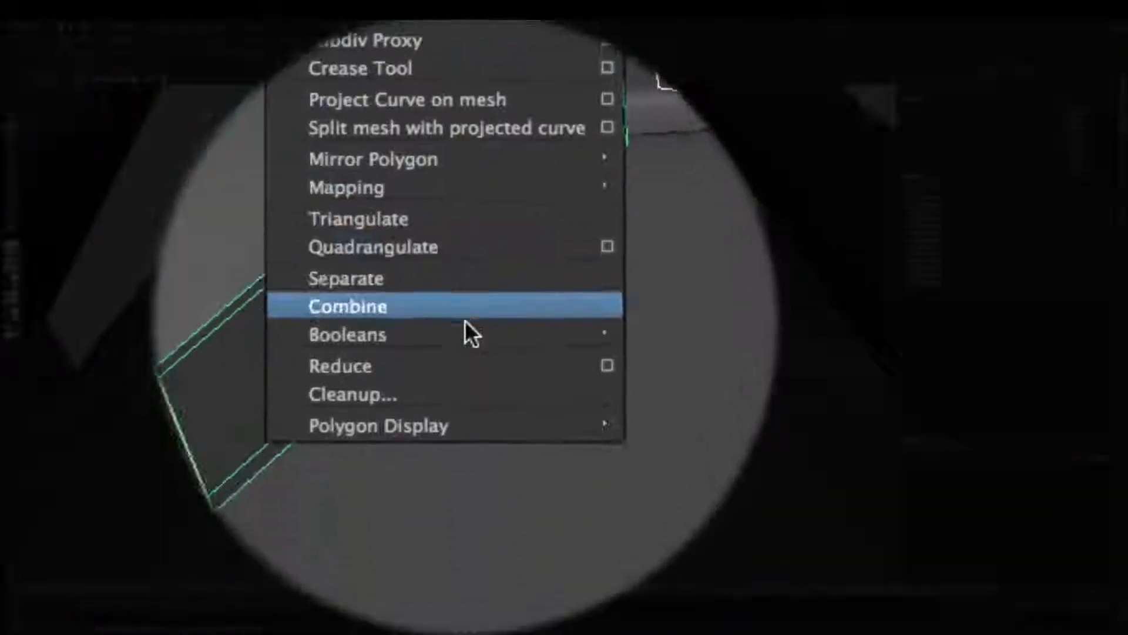
pyautogui.click(470, 509)
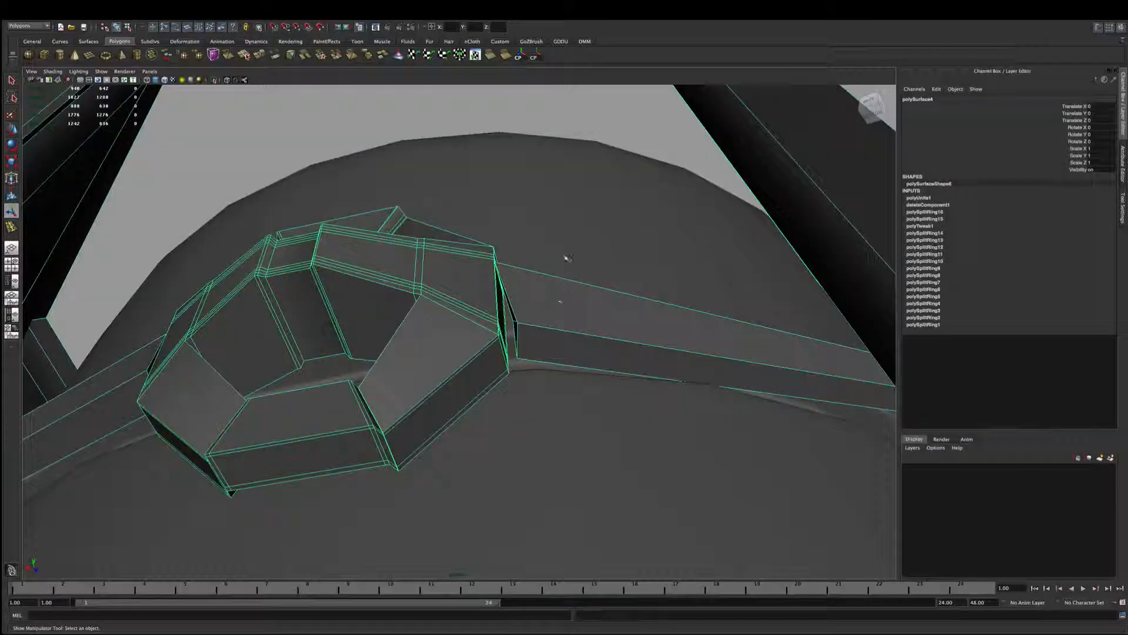
# Step: Select the next corner vertex of the bar's open end and snap it to a vertex on the octagonal ring's side
pyautogui.click(562, 262)
pyautogui.click(535, 284)
pyautogui.scroll(3, 534, 285)
pyautogui.scroll(-3, 534, 284)
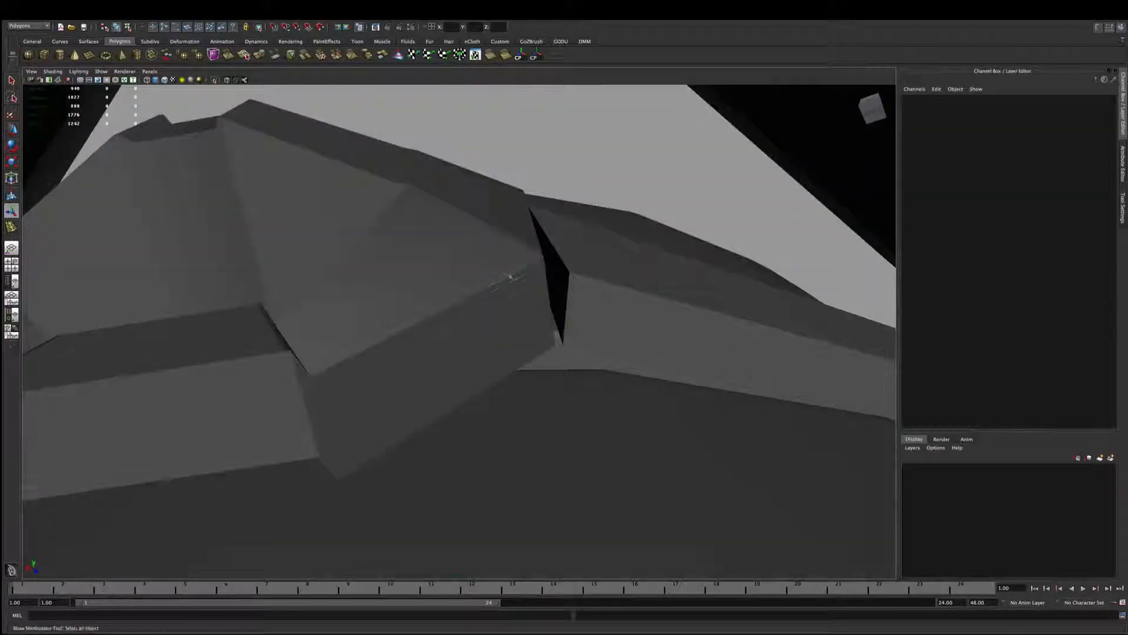
pyautogui.click(579, 266)
pyautogui.keyDown('alt'); pyautogui.moveTo(541, 286); pyautogui.dragTo(389, 306, button='right'); pyautogui.keyUp('alt')
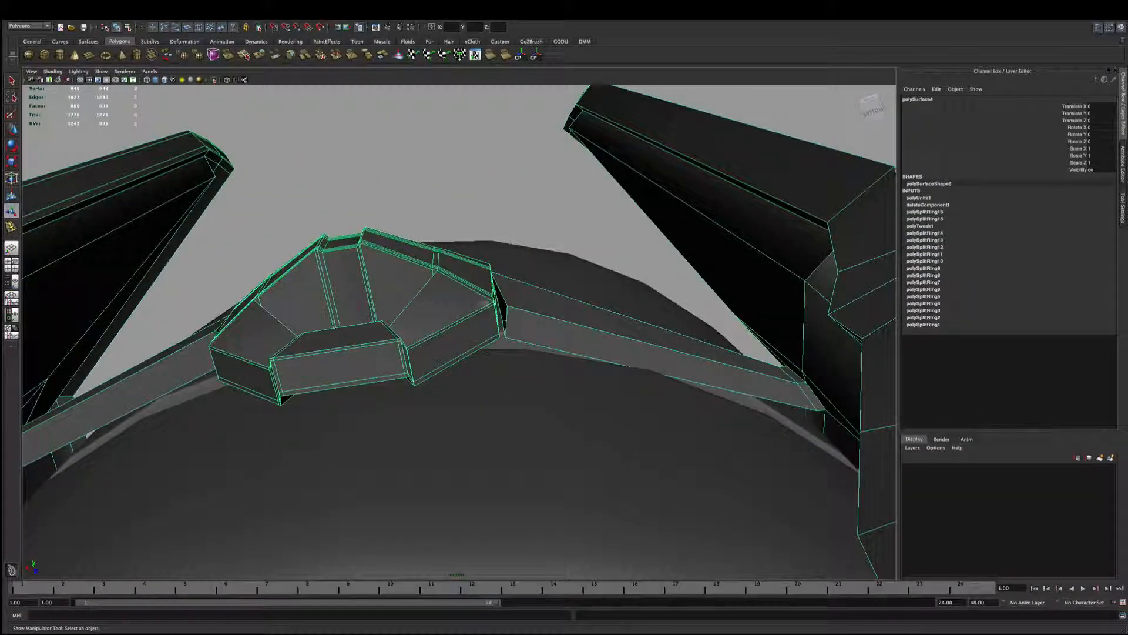
pyautogui.scroll(10, 654, 342)
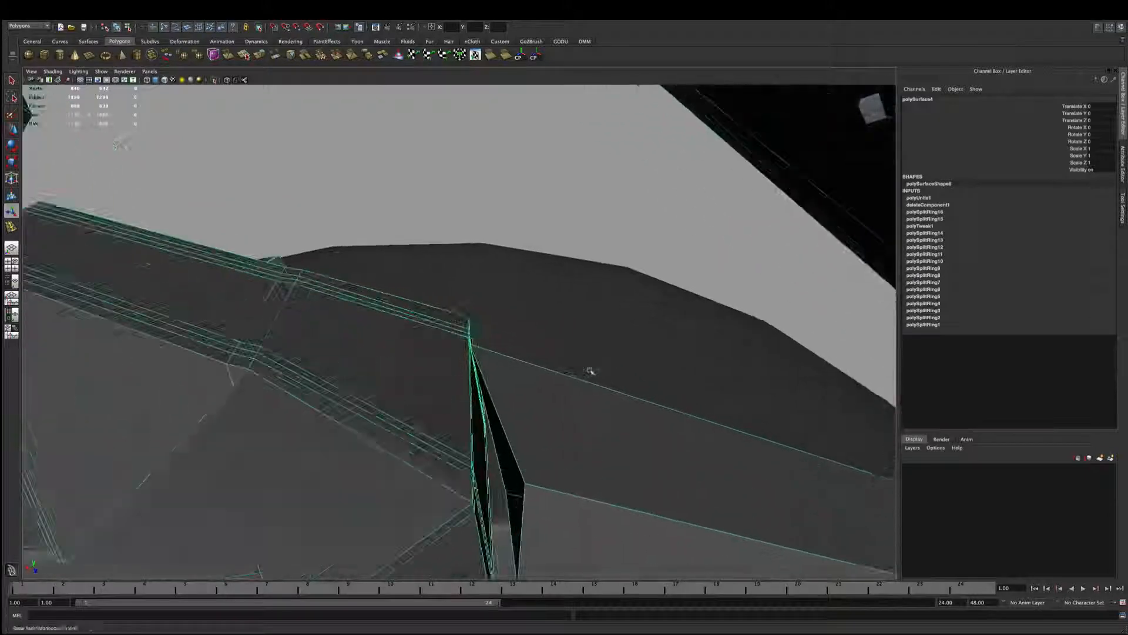
pyautogui.keyDown('alt'); pyautogui.moveTo(559, 390); pyautogui.dragTo(558, 449); pyautogui.keyUp('alt')
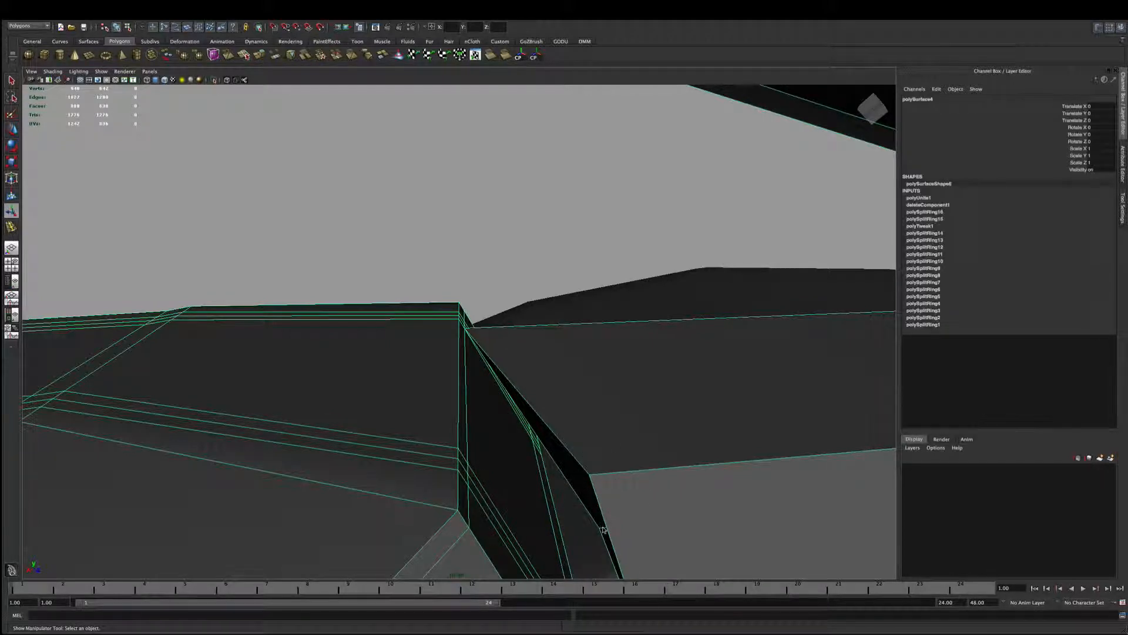
pyautogui.moveTo(604, 526); pyautogui.dragTo(549, 471, button='right')
pyautogui.click(598, 529)
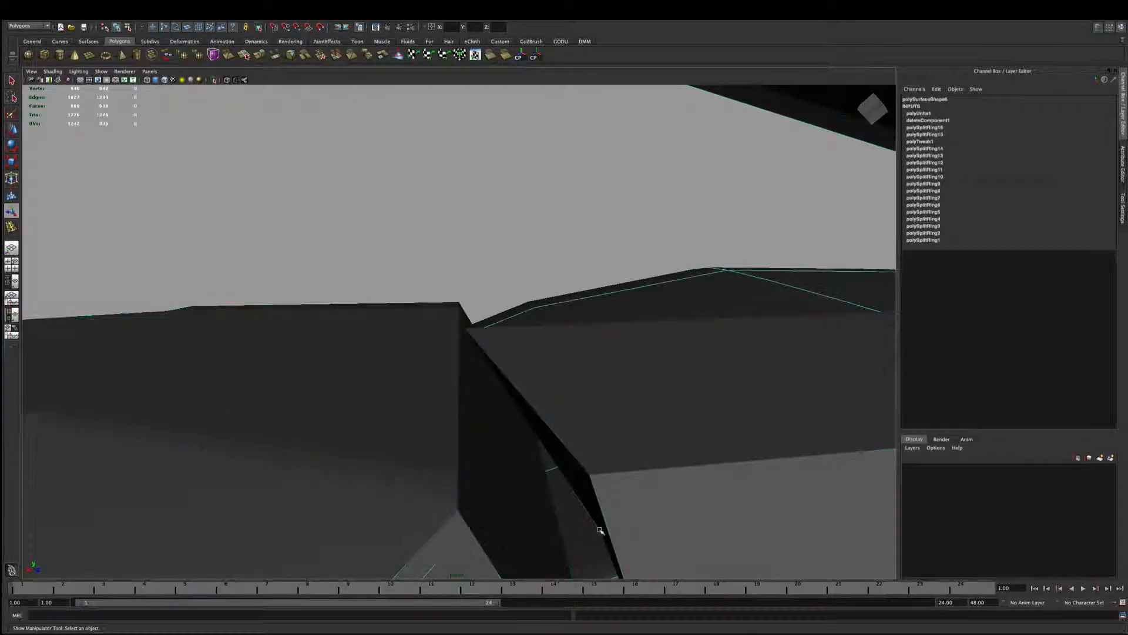
pyautogui.click(601, 529)
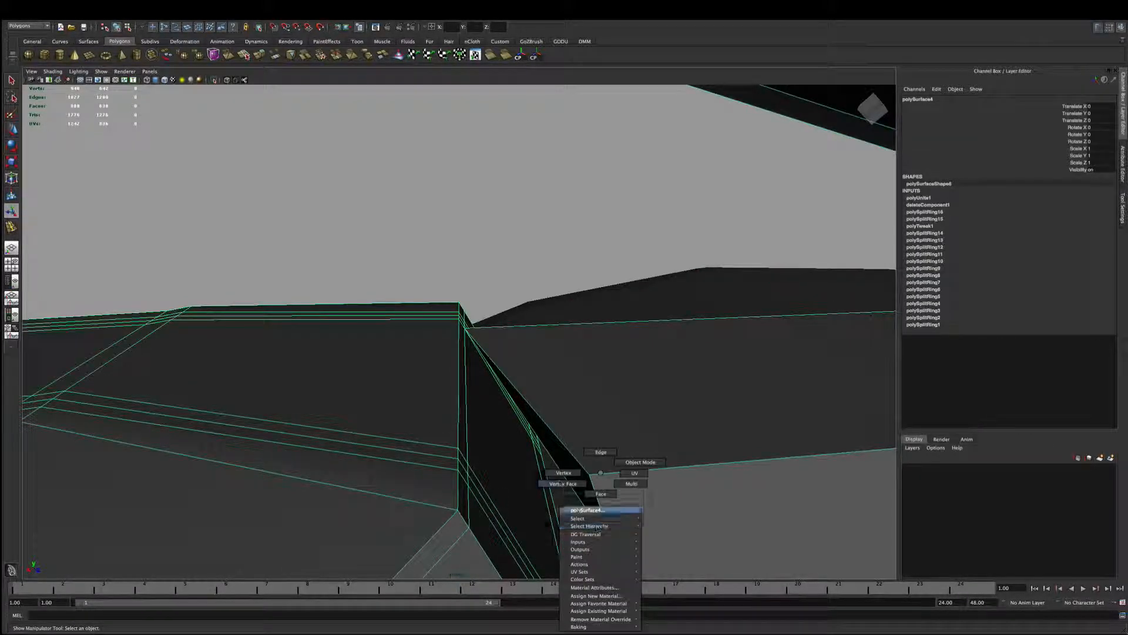
pyautogui.moveTo(558, 477); pyautogui.dragTo(558, 477, button='right')
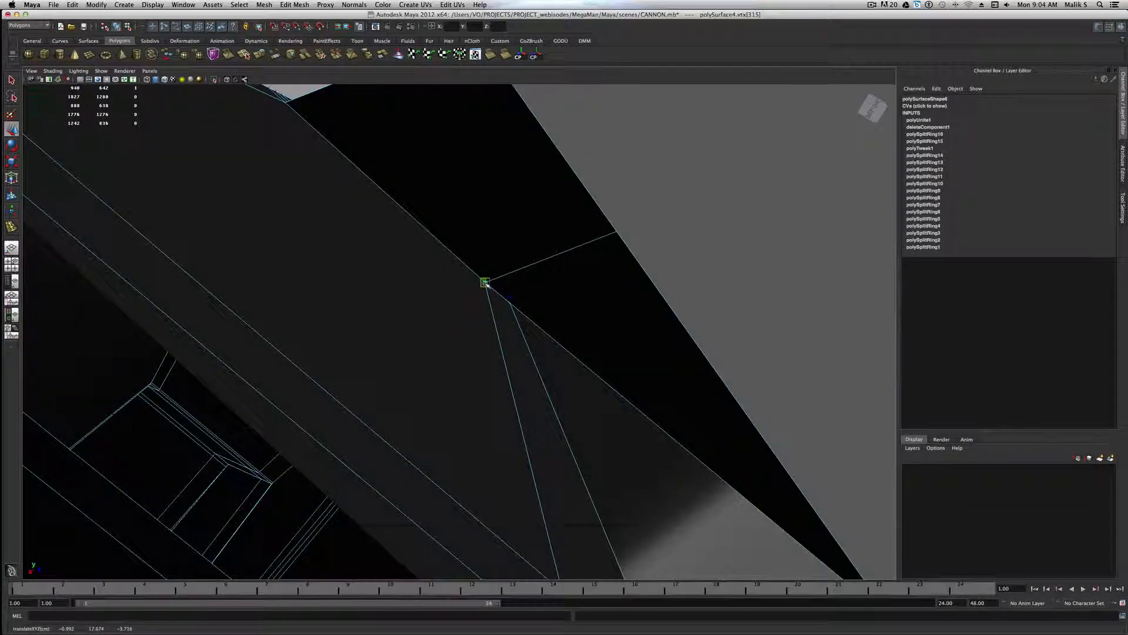
pyautogui.press('v')
pyautogui.moveTo(486, 283); pyautogui.dragTo(559, 381)
# Step: Examine the joint between the connecting bar and the octagonal ring around the snapped corner vertex, from below and close up
pyautogui.scroll(-10, 564, 336)
pyautogui.scroll(6, 559, 382)
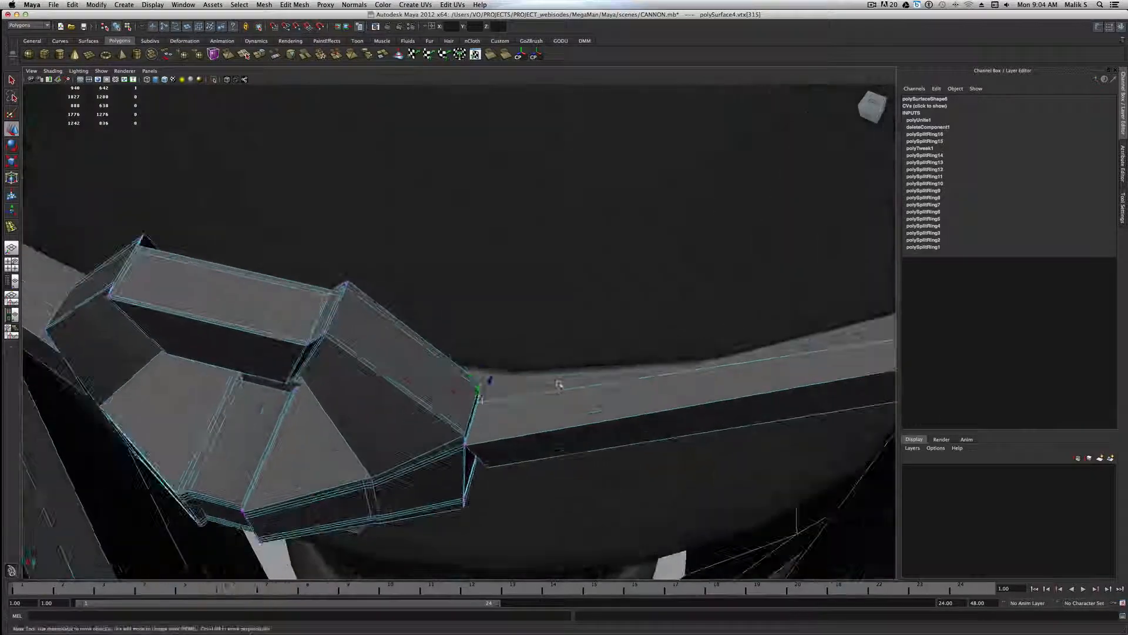
pyautogui.keyDown('alt'); pyautogui.moveTo(559, 383); pyautogui.dragTo(466, 192, button='middle'); pyautogui.keyUp('alt')
pyautogui.scroll(5, 469, 228)
pyautogui.scroll(2, 470, 230)
pyautogui.keyDown('alt'); pyautogui.moveTo(388, 176); pyautogui.dragTo(398, 239, button='middle'); pyautogui.keyUp('alt')
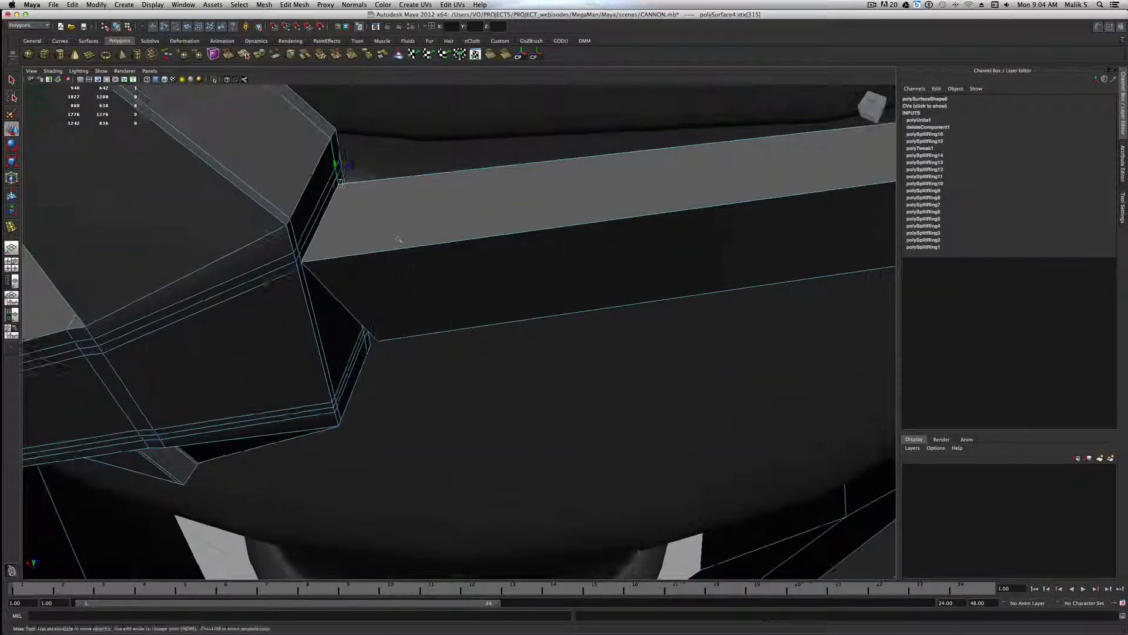
pyautogui.scroll(8, 398, 240)
pyautogui.scroll(-8, 368, 230)
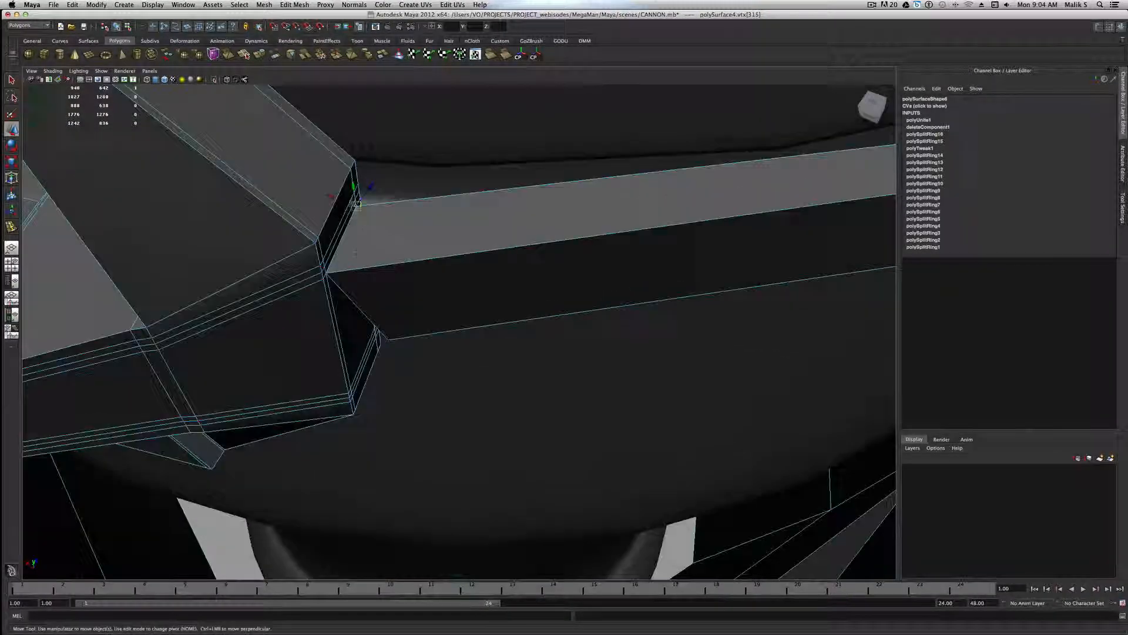
pyautogui.keyDown('alt'); pyautogui.moveTo(355, 154); pyautogui.dragTo(370, 282, button='middle'); pyautogui.keyUp('alt')
pyautogui.scroll(6, 370, 283)
pyautogui.scroll(3, 464, 313)
pyautogui.keyDown('alt'); pyautogui.moveTo(464, 313); pyautogui.dragTo(423, 333, button='middle'); pyautogui.keyUp('alt')
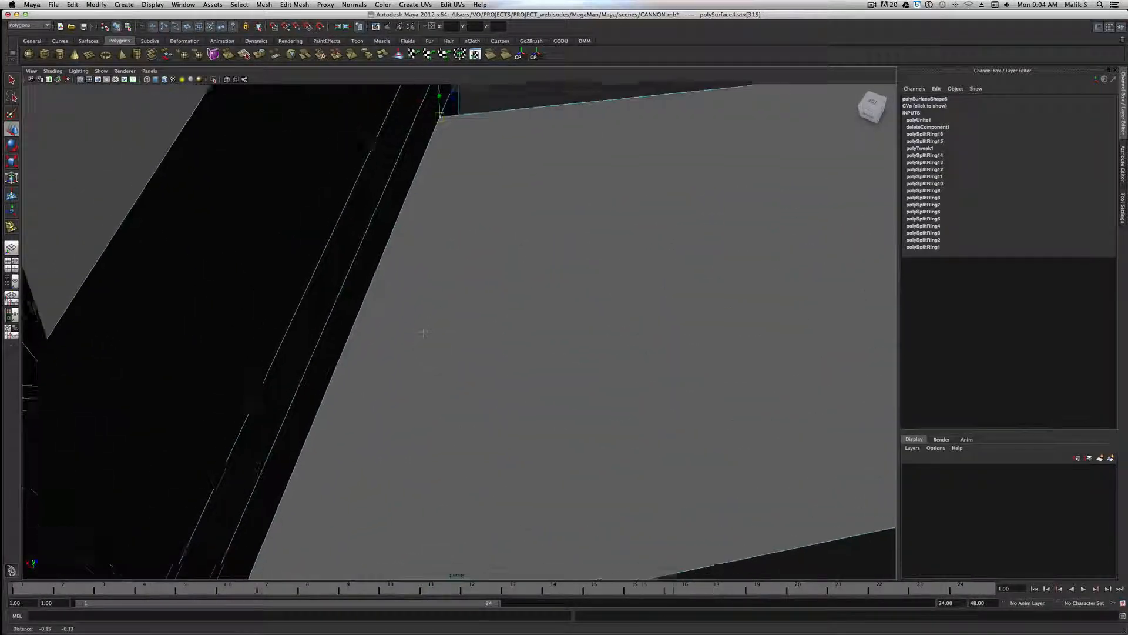
# Step: Snap the inner lower corner vertex of the bar's open end to the matching vertex on the octagonal ring's side
pyautogui.scroll(3, 422, 312)
pyautogui.moveTo(421, 289)
pyautogui.keyDown('alt'); pyautogui.mouseDown()
pyautogui.moveTo(422, 303)
pyautogui.moveTo(411, 270)
pyautogui.mouseUp(); pyautogui.keyUp('alt')
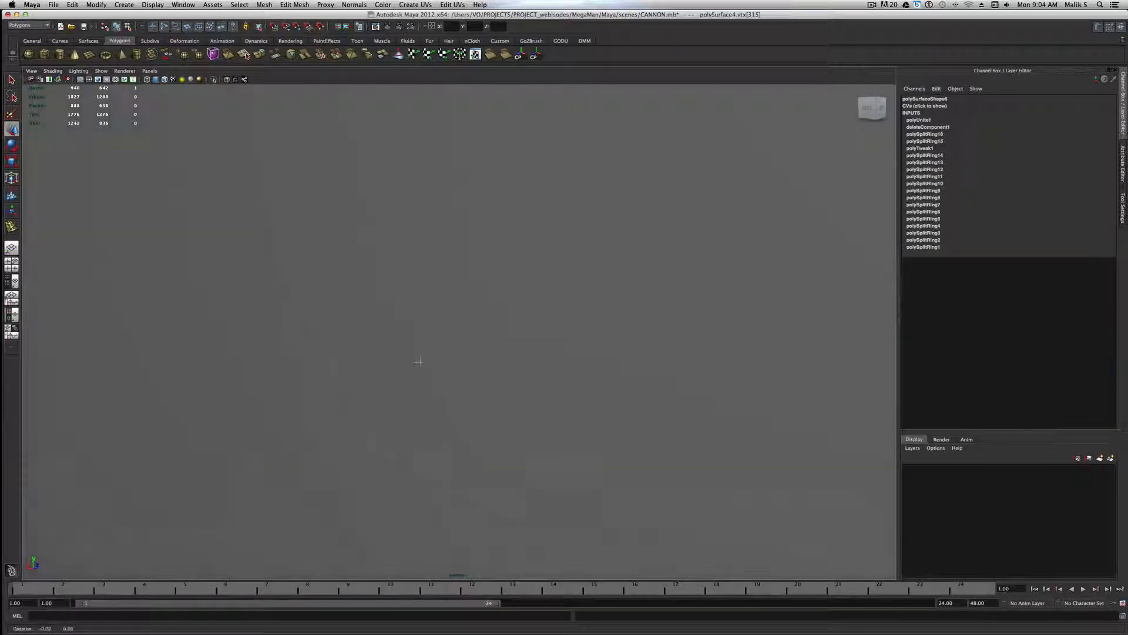
pyautogui.scroll(-6, 416, 340)
pyautogui.keyDown('alt'); pyautogui.moveTo(415, 330); pyautogui.dragTo(466, 301); pyautogui.keyUp('alt')
pyautogui.scroll(3, 431, 274)
pyautogui.scroll(5, 445, 268)
pyautogui.scroll(7, 465, 300)
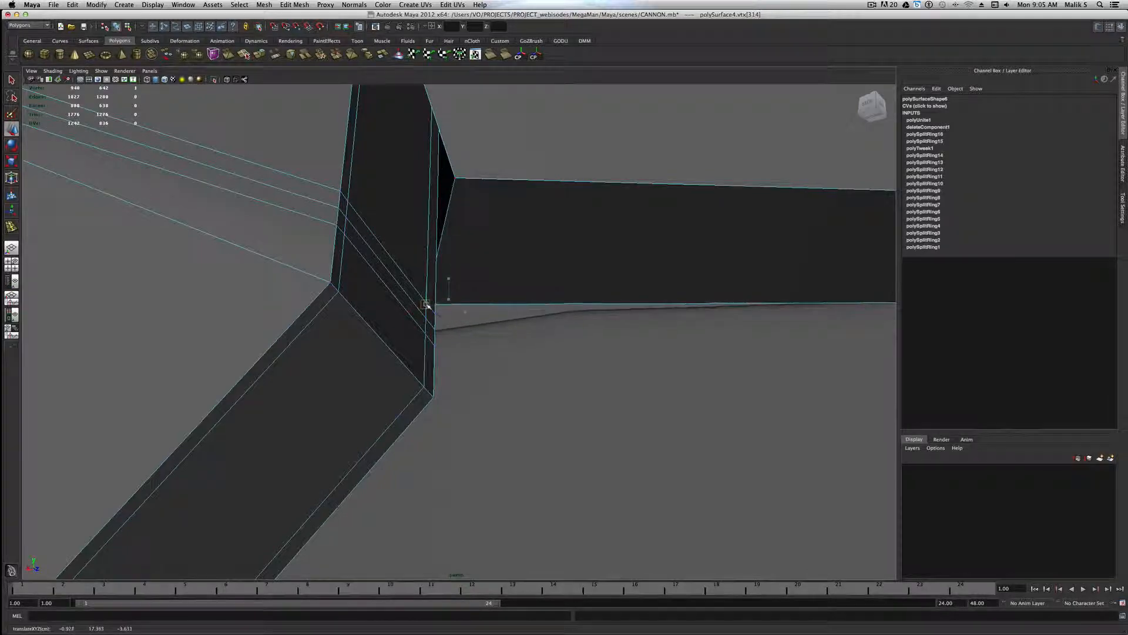
pyautogui.press('v')
pyautogui.moveTo(428, 305); pyautogui.dragTo(434, 255)
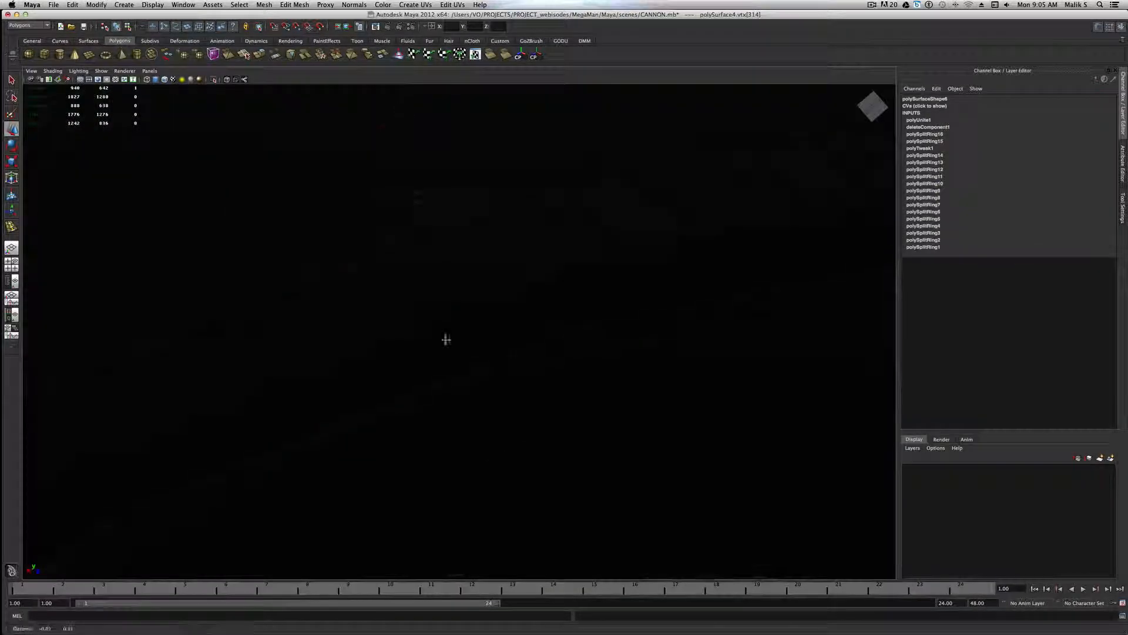
# Step: Snap the remaining outer lower corner vertex of the bar's open end to the ring's adjacent corner vertex
pyautogui.keyDown('alt'); pyautogui.moveTo(446, 339); pyautogui.dragTo(480, 340); pyautogui.keyUp('alt')
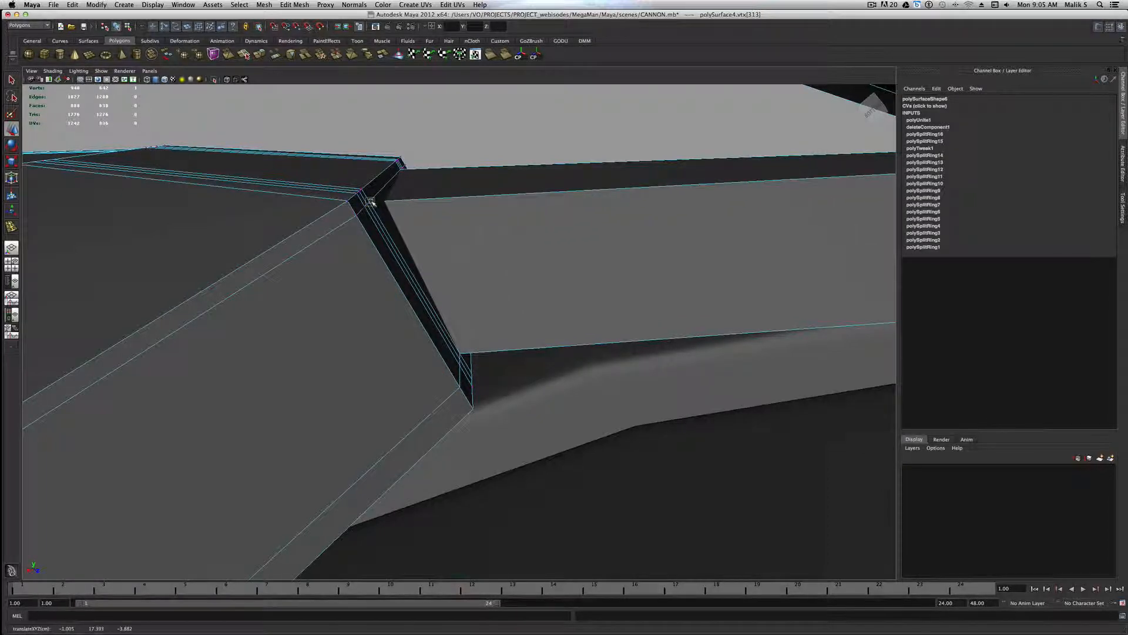
pyautogui.press('v')
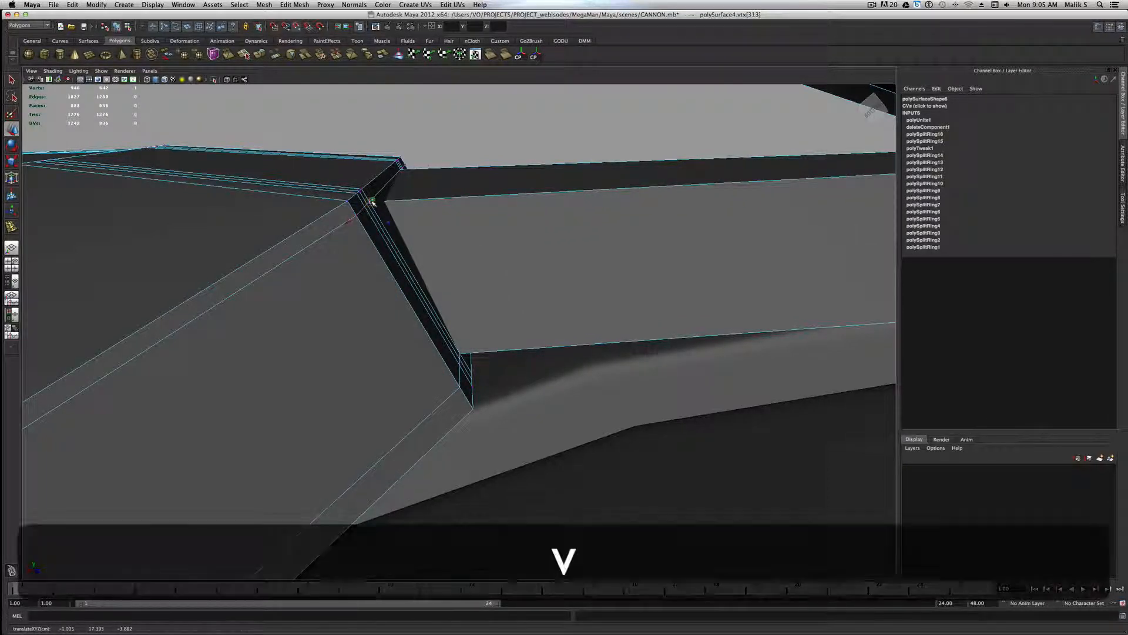
pyautogui.moveTo(371, 201); pyautogui.dragTo(448, 209)
pyautogui.scroll(3, 512, 311)
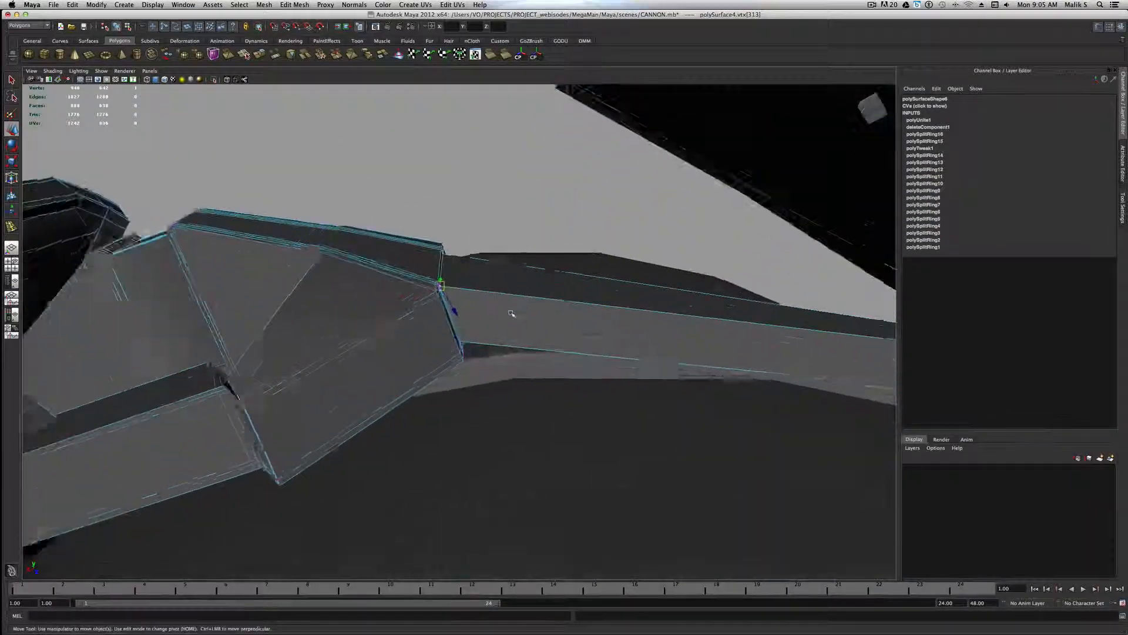
# Step: Select the ring's side face hidden behind the bar's open end in wireframe display and delete it
pyautogui.scroll(2, 511, 312)
pyautogui.moveTo(511, 312)
pyautogui.keyDown('alt'); pyautogui.mouseDown()
pyautogui.moveTo(555, 312)
pyautogui.moveTo(604, 343)
pyautogui.moveTo(617, 365)
pyautogui.moveTo(606, 368)
pyautogui.mouseUp(); pyautogui.keyUp('alt')
pyautogui.press('4')
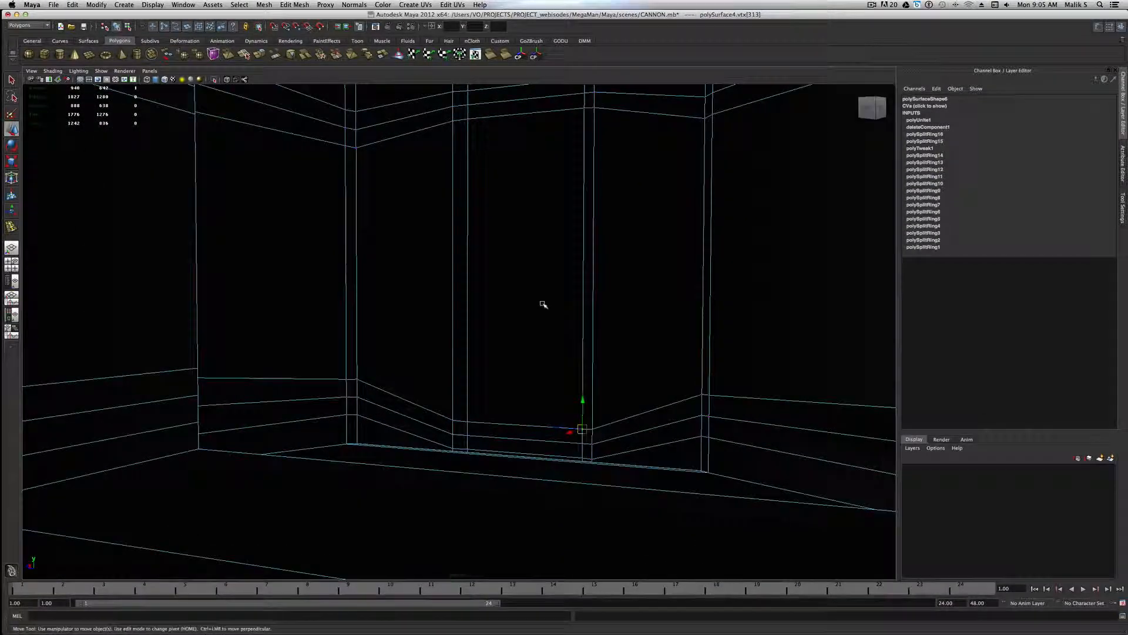
pyautogui.click(543, 305)
pyautogui.moveTo(543, 267); pyautogui.dragTo(541, 289, button='right')
pyautogui.click(531, 276)
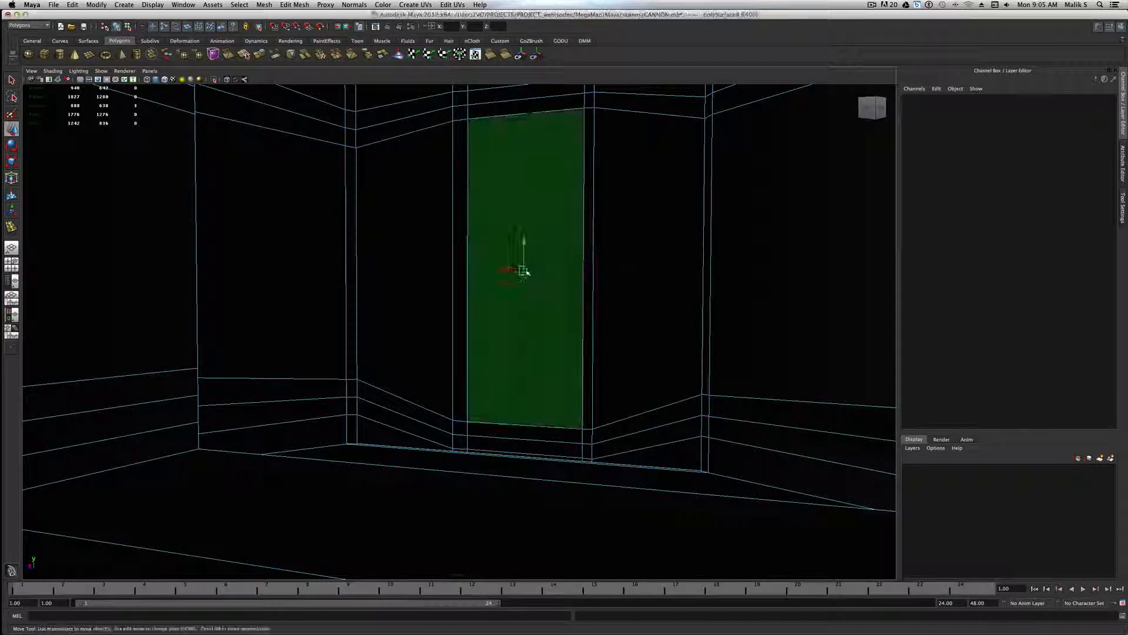
pyautogui.press('5')
pyautogui.moveTo(612, 378)
pyautogui.keyDown('alt'); pyautogui.mouseDown()
pyautogui.moveTo(558, 327)
pyautogui.moveTo(513, 325)
pyautogui.moveTo(478, 296)
pyautogui.moveTo(404, 327)
pyautogui.moveTo(511, 332)
pyautogui.mouseUp(); pyautogui.keyUp('alt')
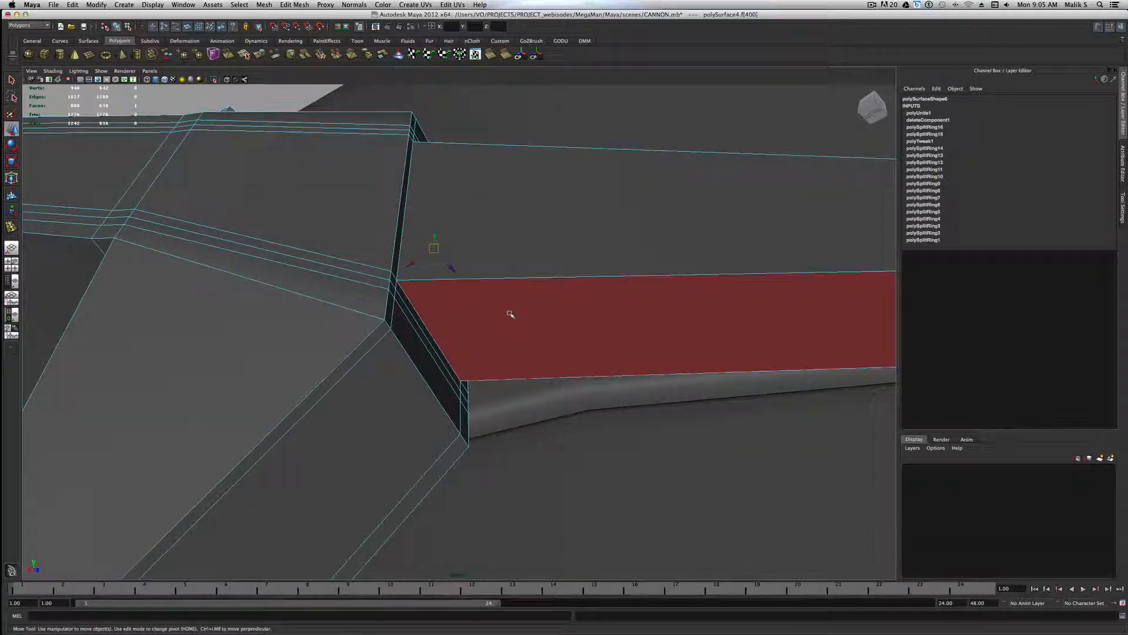
pyautogui.press('BackSpace')
# Step: Undo the deletion of the ring's covered side face and delete the same face again
pyautogui.keyDown('alt'); pyautogui.moveTo(467, 308); pyautogui.dragTo(476, 307); pyautogui.keyUp('alt')
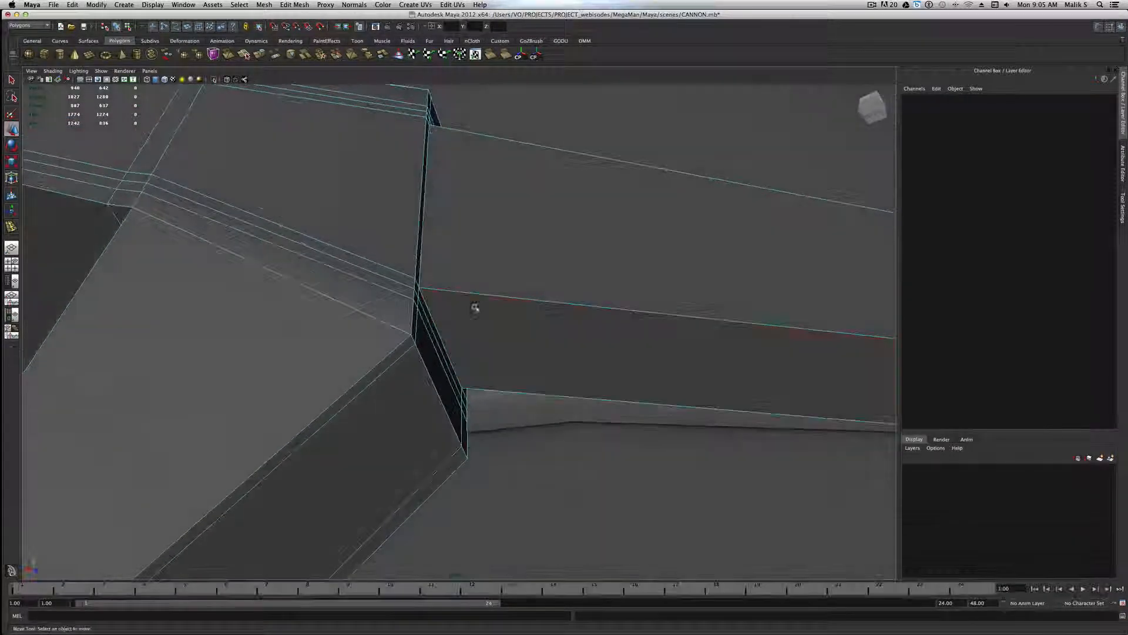
pyautogui.press('5')
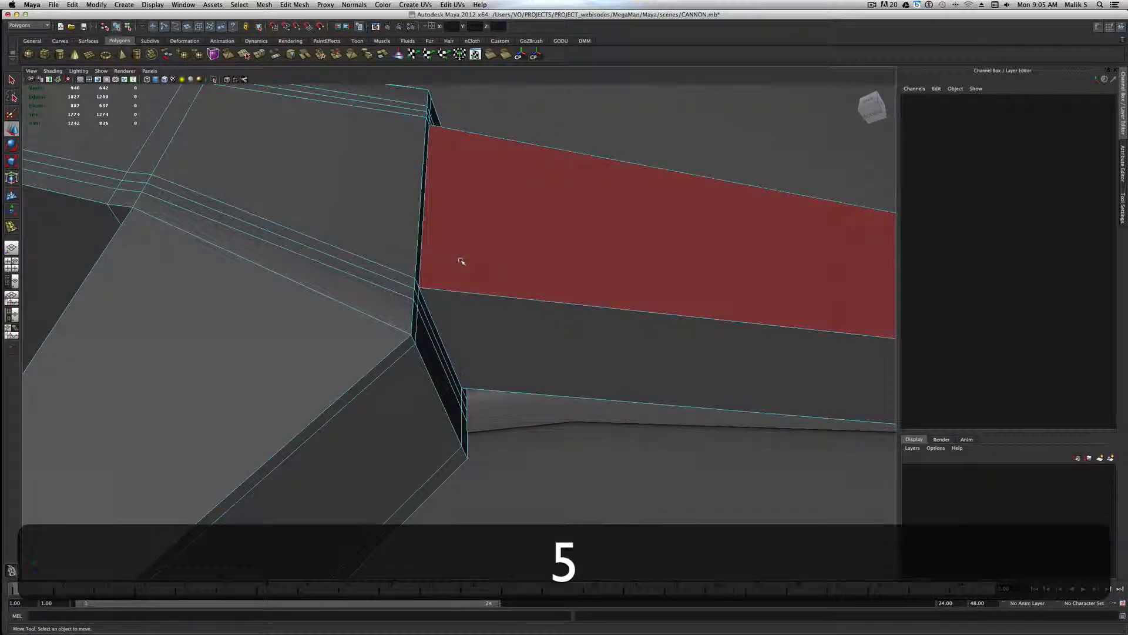
pyautogui.press('4')
pyautogui.moveTo(463, 270)
pyautogui.keyDown('alt'); pyautogui.mouseDown()
pyautogui.moveTo(448, 298)
pyautogui.moveTo(458, 285)
pyautogui.mouseUp(); pyautogui.keyUp('alt')
pyautogui.press('super+z')
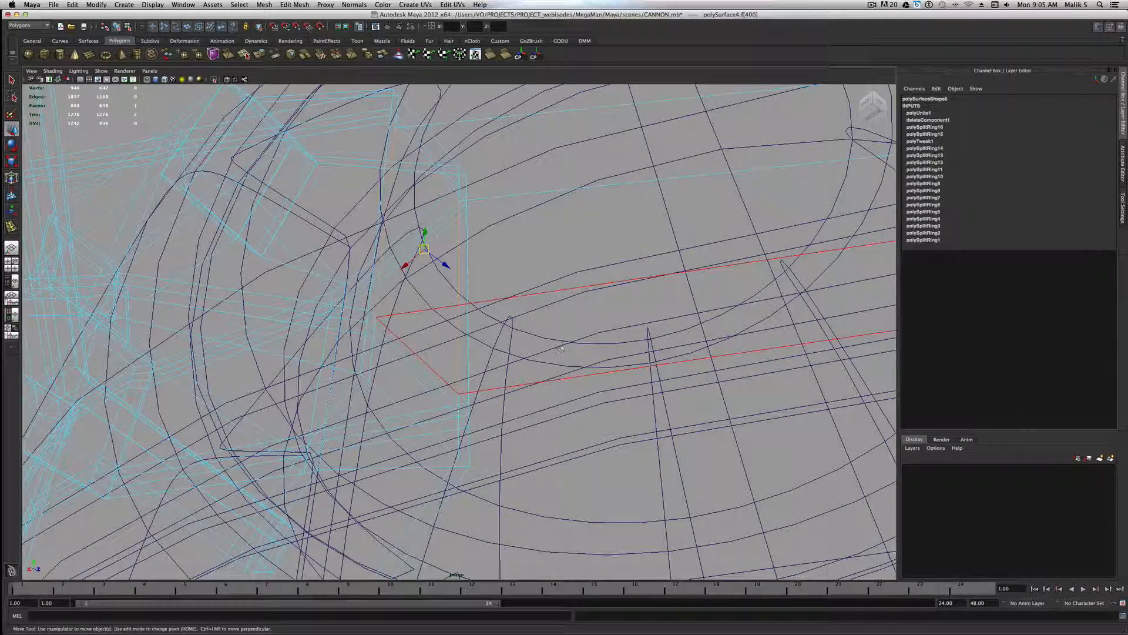
pyautogui.press('Delete')
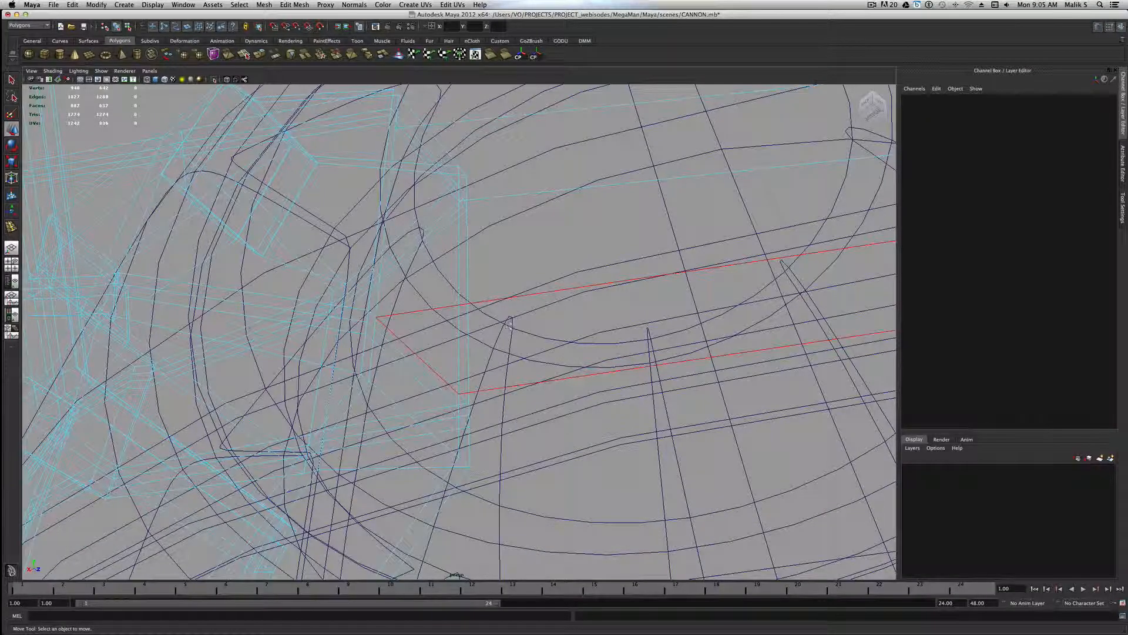
# Step: Examine the opening in the ring from inside and check the overlapping vertices at the bar's lower outer corner
pyautogui.press('5')
pyautogui.keyDown('alt'); pyautogui.moveTo(499, 312); pyautogui.dragTo(413, 275, button='right'); pyautogui.keyUp('alt')
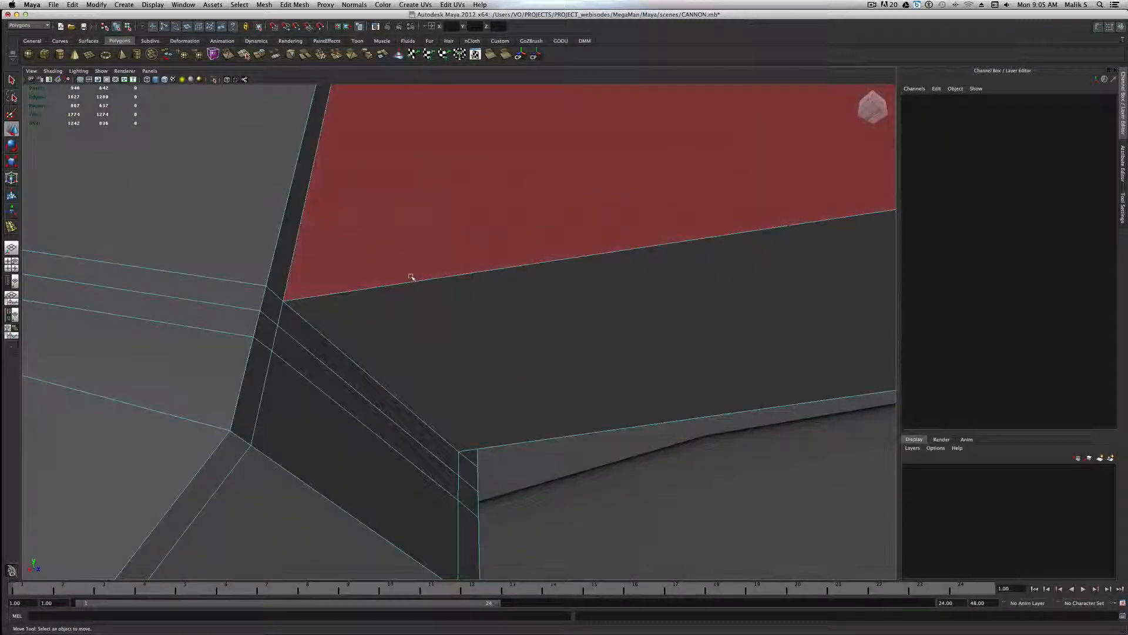
pyautogui.keyDown('alt'); pyautogui.moveTo(413, 277); pyautogui.dragTo(466, 292); pyautogui.keyUp('alt')
pyautogui.scroll(5, 466, 292)
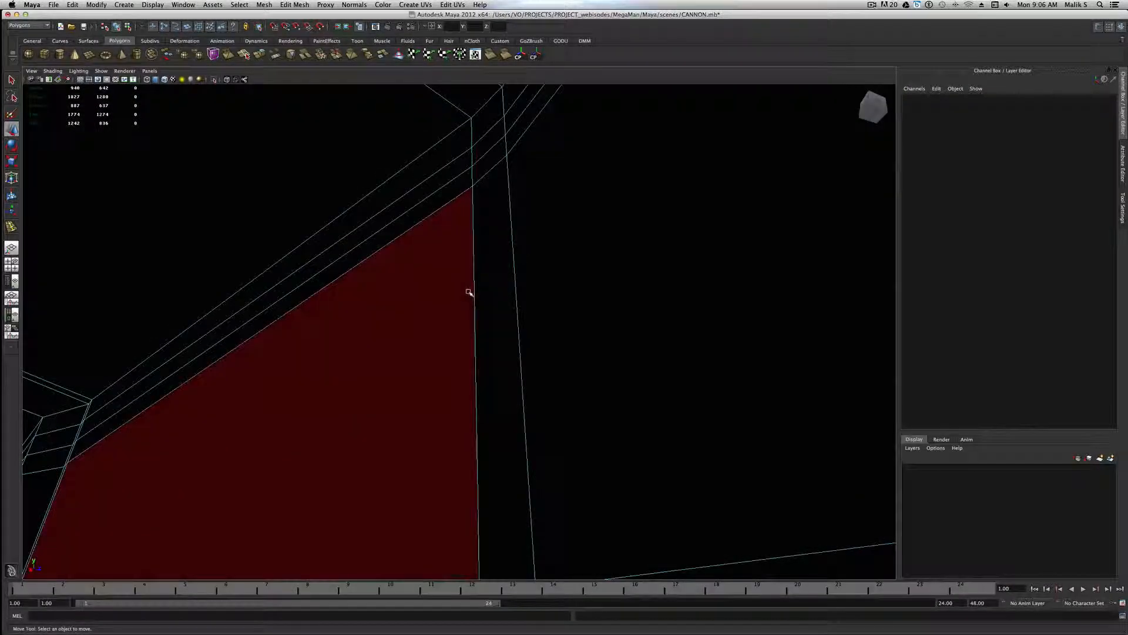
pyautogui.scroll(-5, 468, 293)
pyautogui.scroll(3, 468, 294)
pyautogui.keyDown('alt'); pyautogui.moveTo(467, 294); pyautogui.dragTo(461, 296, button='middle'); pyautogui.keyUp('alt')
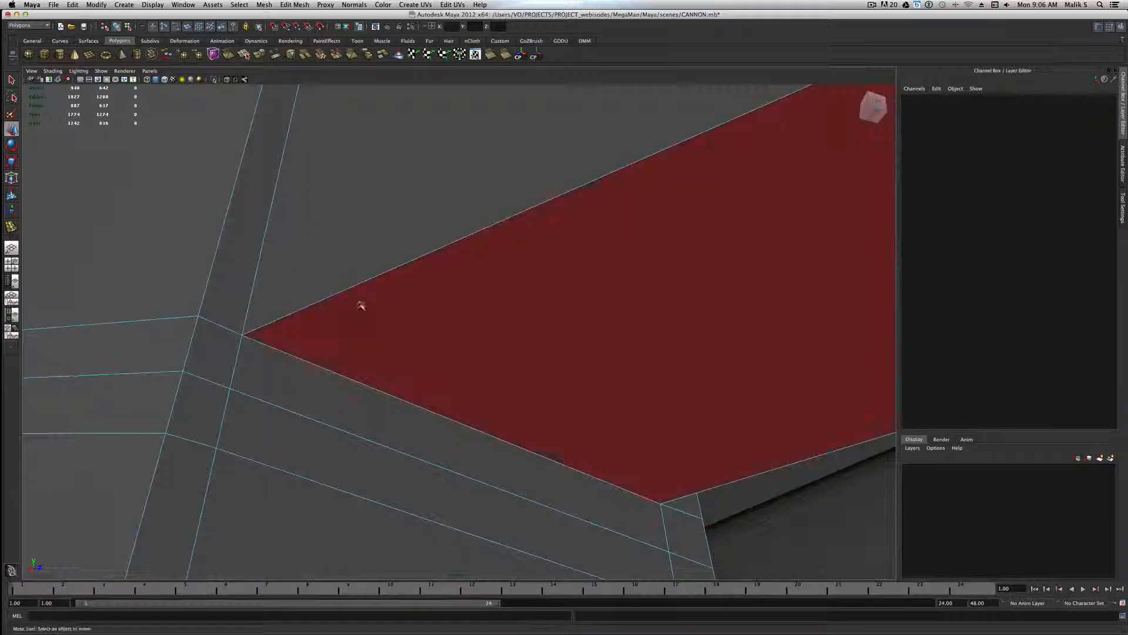
pyautogui.moveTo(247, 329); pyautogui.dragTo(232, 333, button='right')
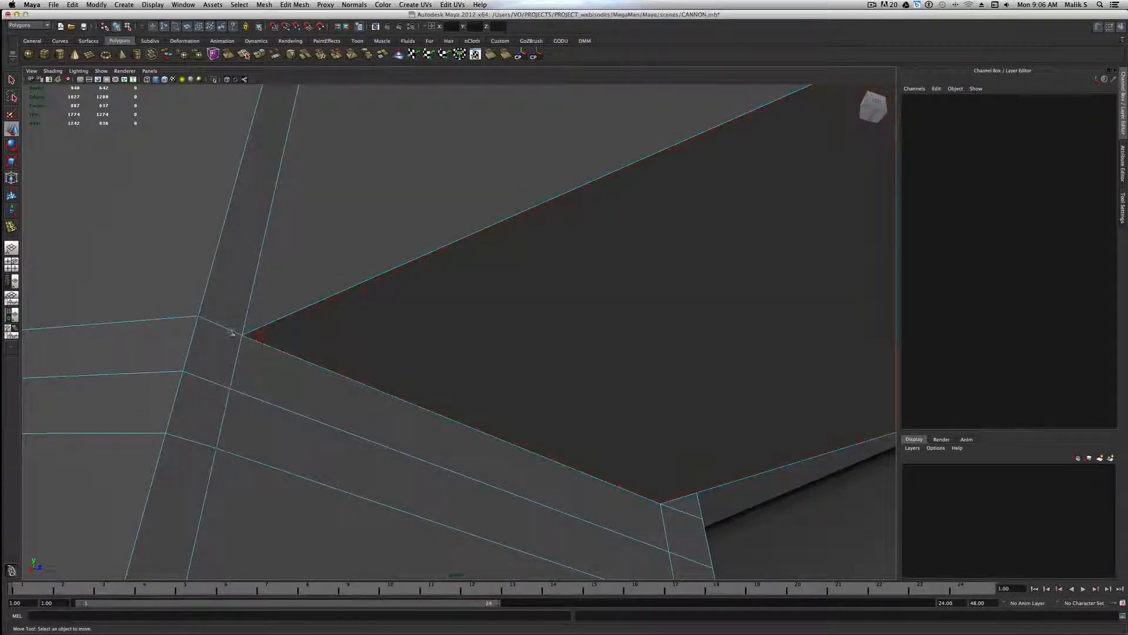
pyautogui.click(254, 345)
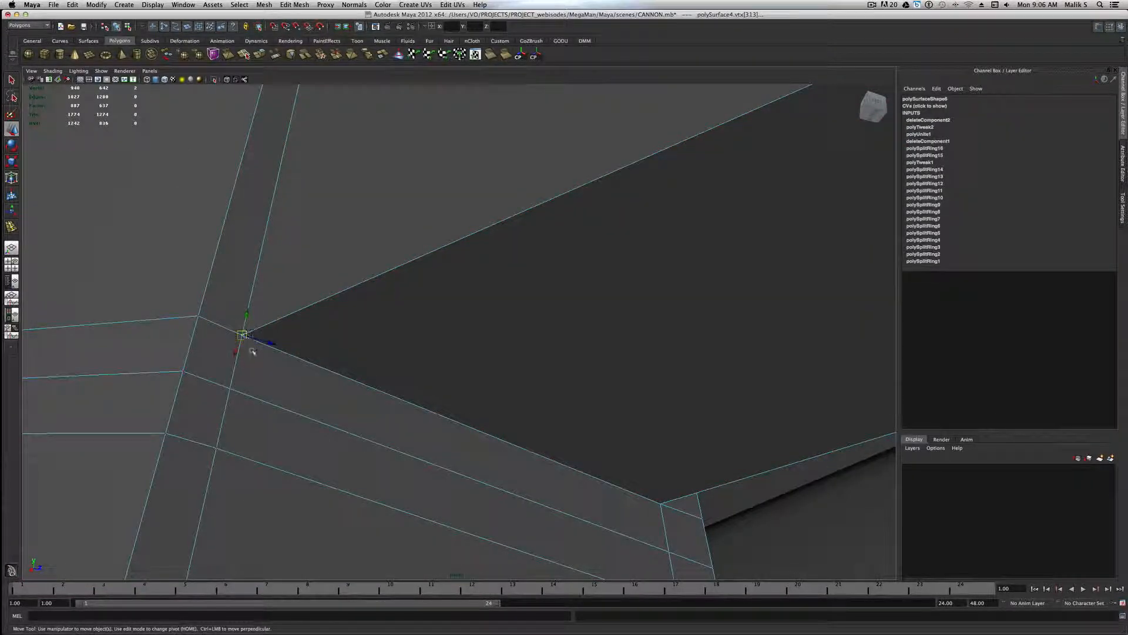
pyautogui.press('f')
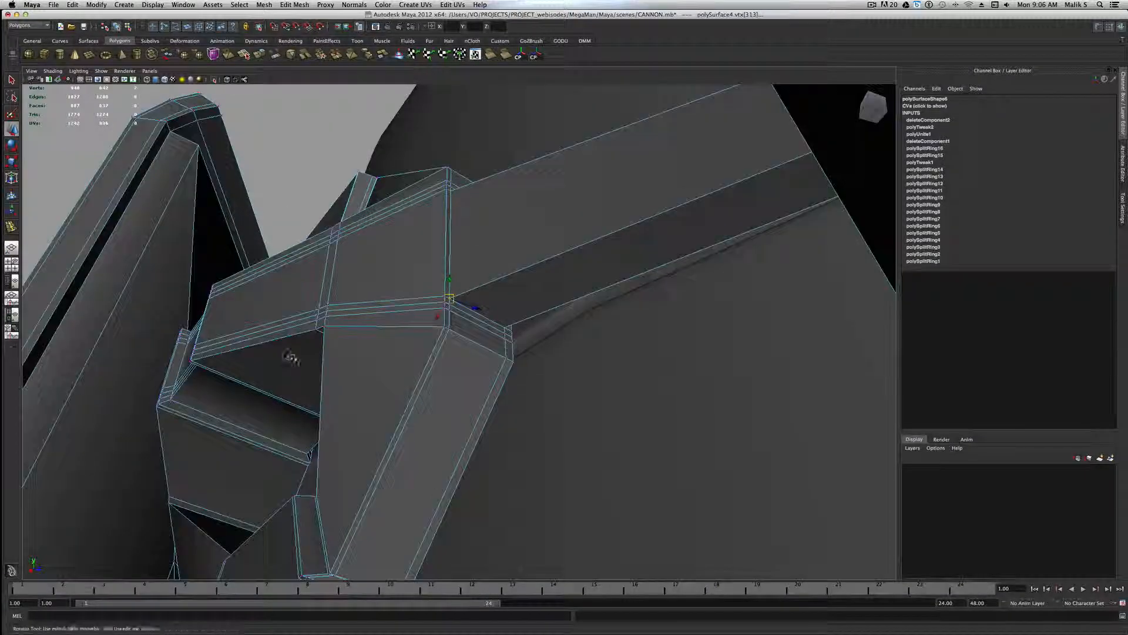
# Step: Select the vertices around the joint between ring and bar and fuse the overlapping ones with Merge Vertices
pyautogui.keyDown('alt'); pyautogui.moveTo(291, 357); pyautogui.dragTo(296, 343); pyautogui.keyUp('alt')
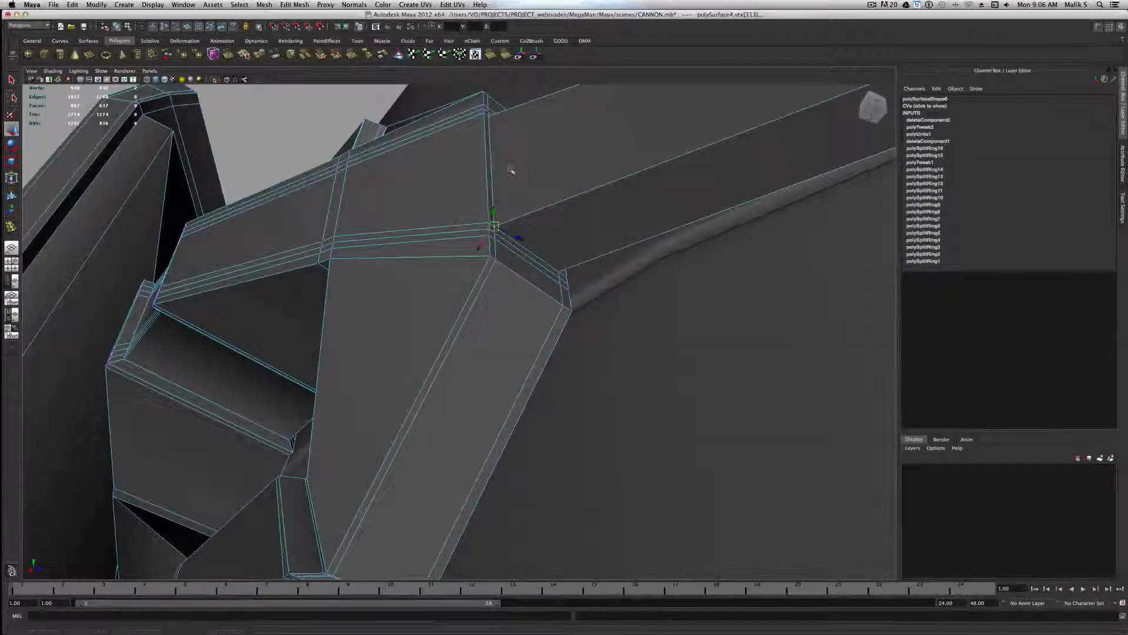
pyautogui.keyDown('alt'); pyautogui.moveTo(511, 171); pyautogui.dragTo(508, 177); pyautogui.keyUp('alt')
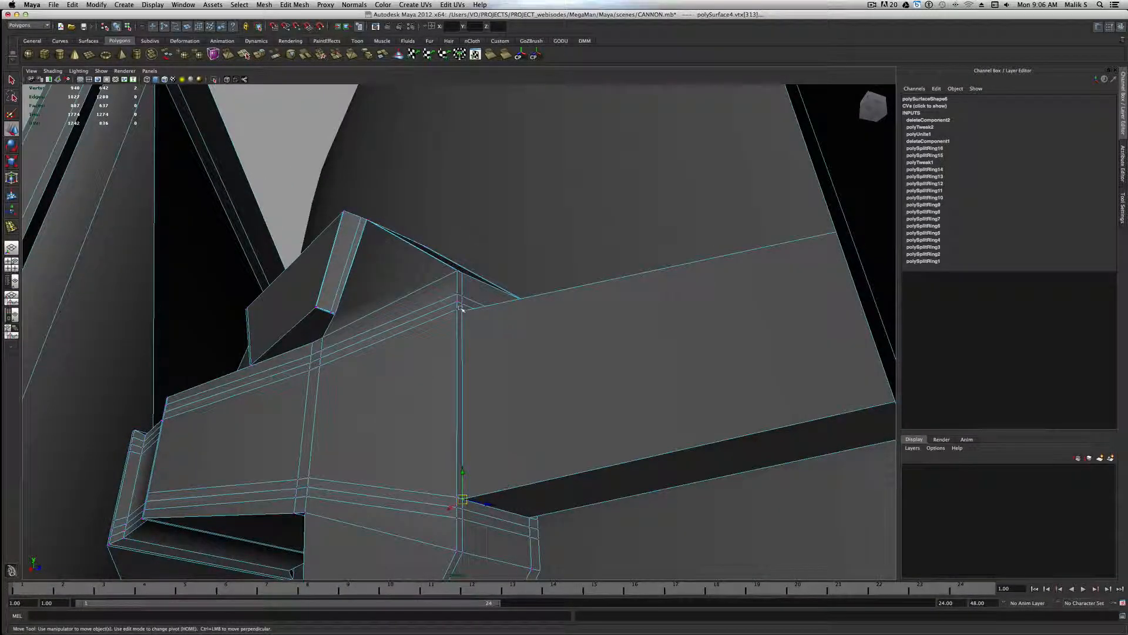
pyautogui.scroll(-3, 473, 315)
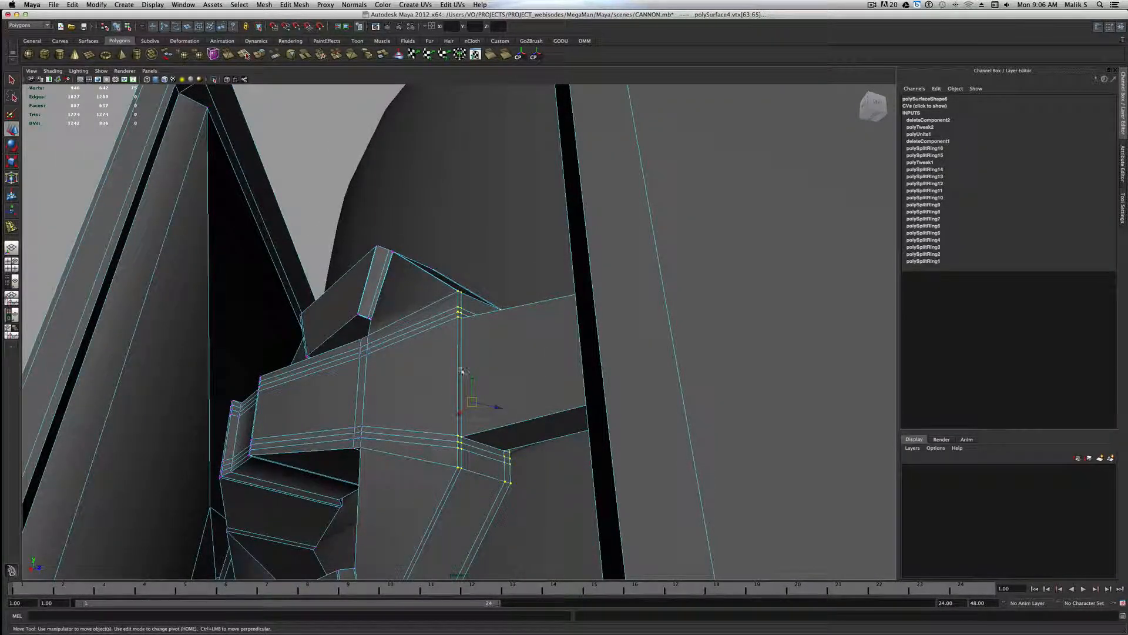
pyautogui.keyDown('shift'); pyautogui.rightClick(459, 342); pyautogui.keyUp('shift')
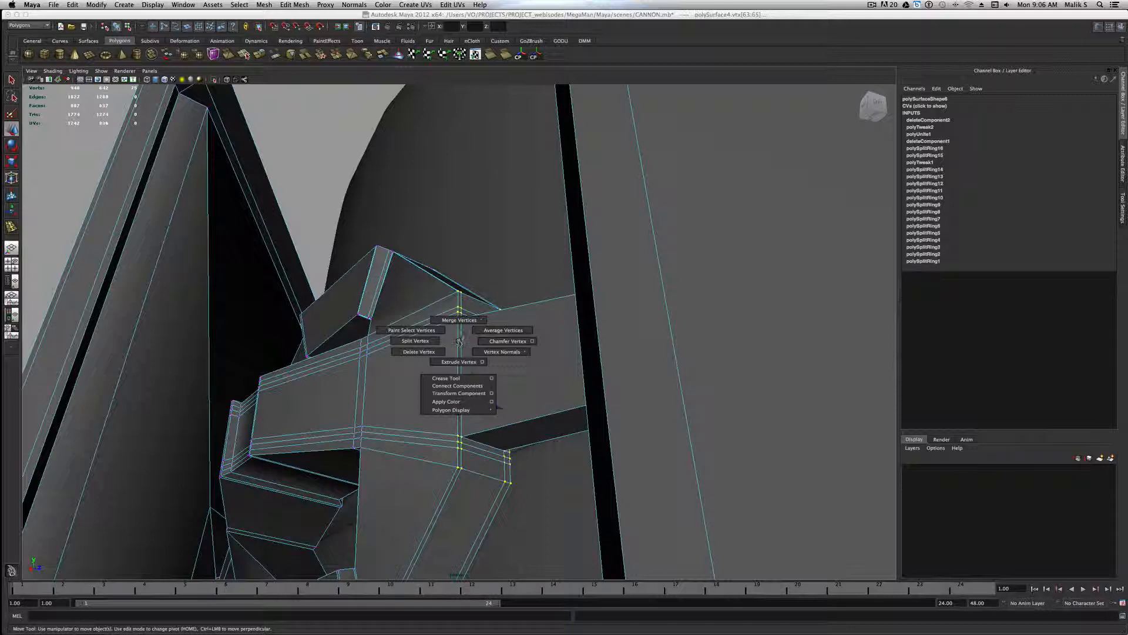
pyautogui.keyDown('shift'); pyautogui.moveTo(460, 323); pyautogui.dragTo(462, 322, button='right'); pyautogui.keyUp('shift')
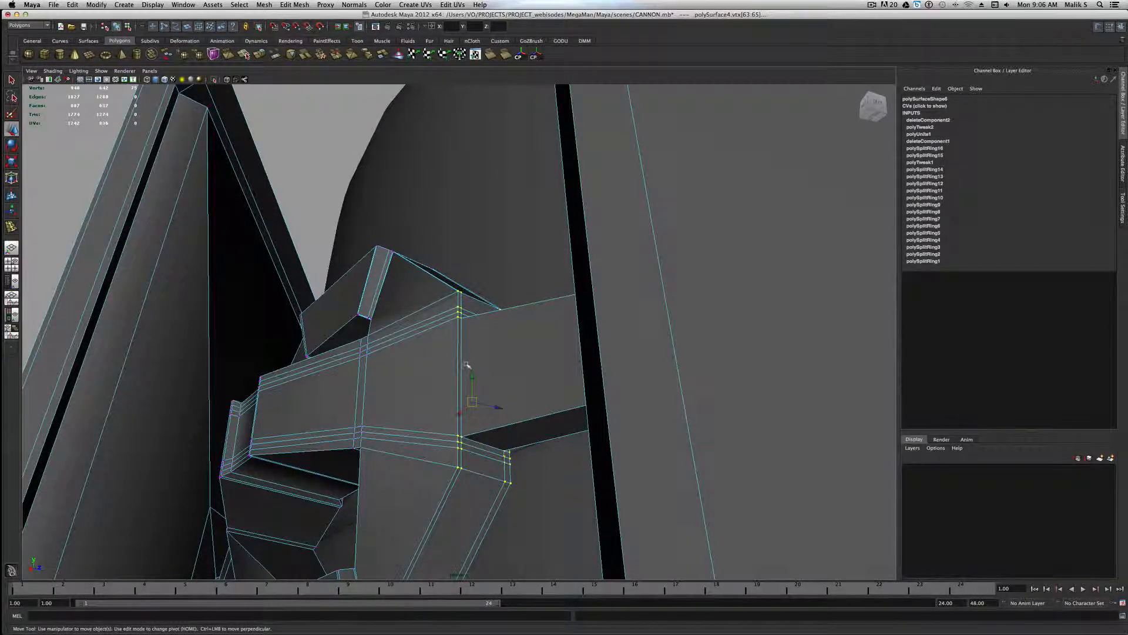
pyautogui.keyDown('shift'); pyautogui.moveTo(466, 363); pyautogui.dragTo(467, 362, button='right'); pyautogui.keyUp('shift')
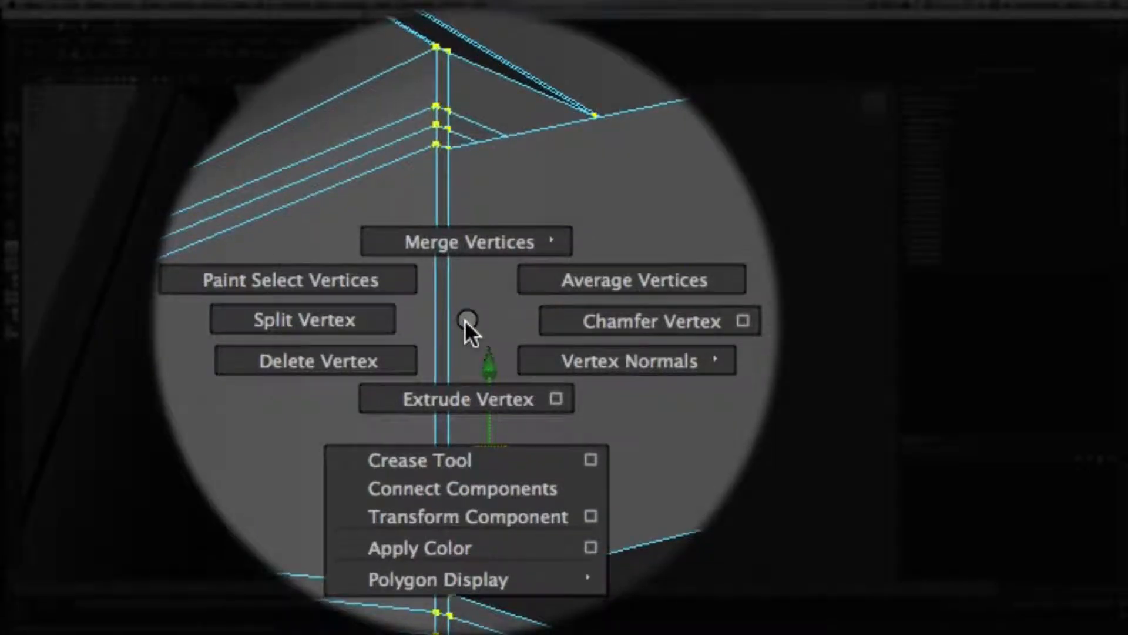
pyautogui.keyDown('shift'); pyautogui.moveTo(464, 320); pyautogui.dragTo(467, 253, button='right'); pyautogui.keyUp('shift')
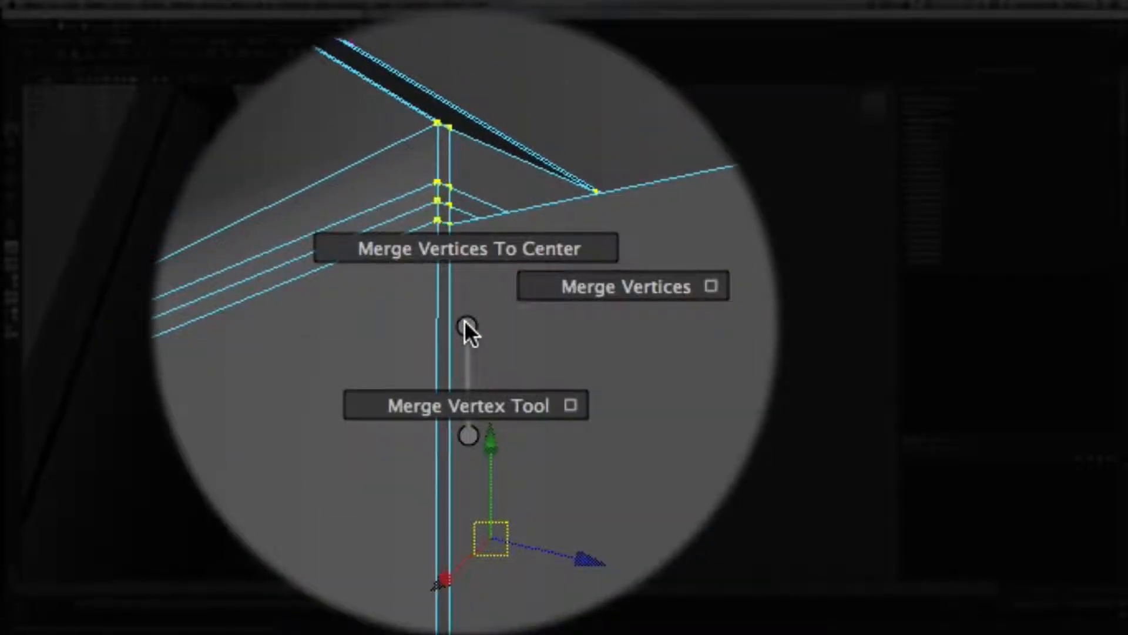
pyautogui.keyDown('shift'); pyautogui.moveTo(465, 320); pyautogui.dragTo(558, 307, button='right'); pyautogui.keyUp('shift')
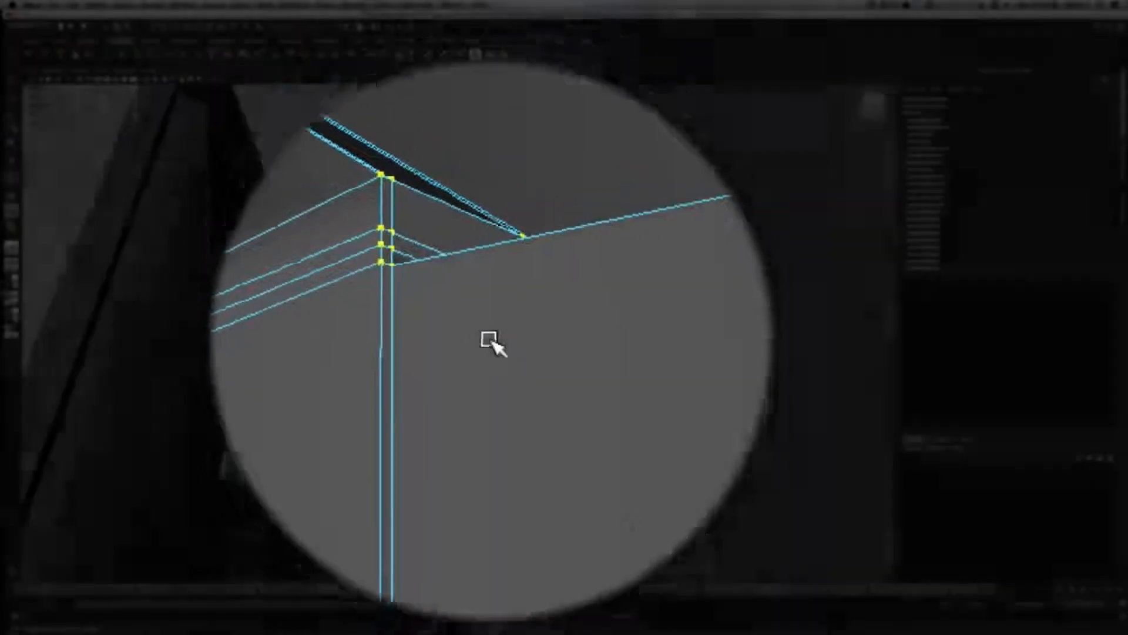
# Step: Inspect the merged corner up close and review the threshold setting in the Merge Vertices options
pyautogui.moveTo(492, 343)
pyautogui.keyDown('alt'); pyautogui.mouseDown()
pyautogui.moveTo(499, 410)
pyautogui.moveTo(493, 347)
pyautogui.moveTo(529, 315)
pyautogui.moveTo(504, 396)
pyautogui.moveTo(492, 352)
pyautogui.mouseUp(); pyautogui.keyUp('alt')
pyautogui.keyDown('alt'); pyautogui.moveTo(492, 352); pyautogui.dragTo(483, 325, button='right'); pyautogui.keyUp('alt')
pyautogui.keyDown('alt'); pyautogui.moveTo(483, 325); pyautogui.dragTo(546, 352); pyautogui.keyUp('alt')
pyautogui.scroll(5, 552, 353)
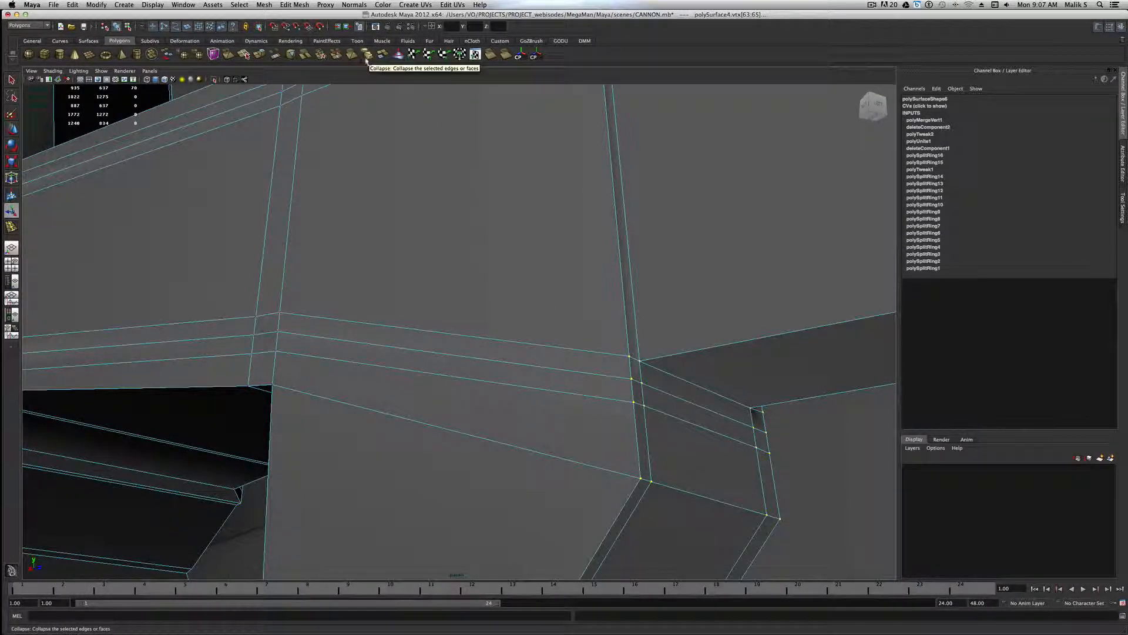
pyautogui.doubleClick(321, 56)
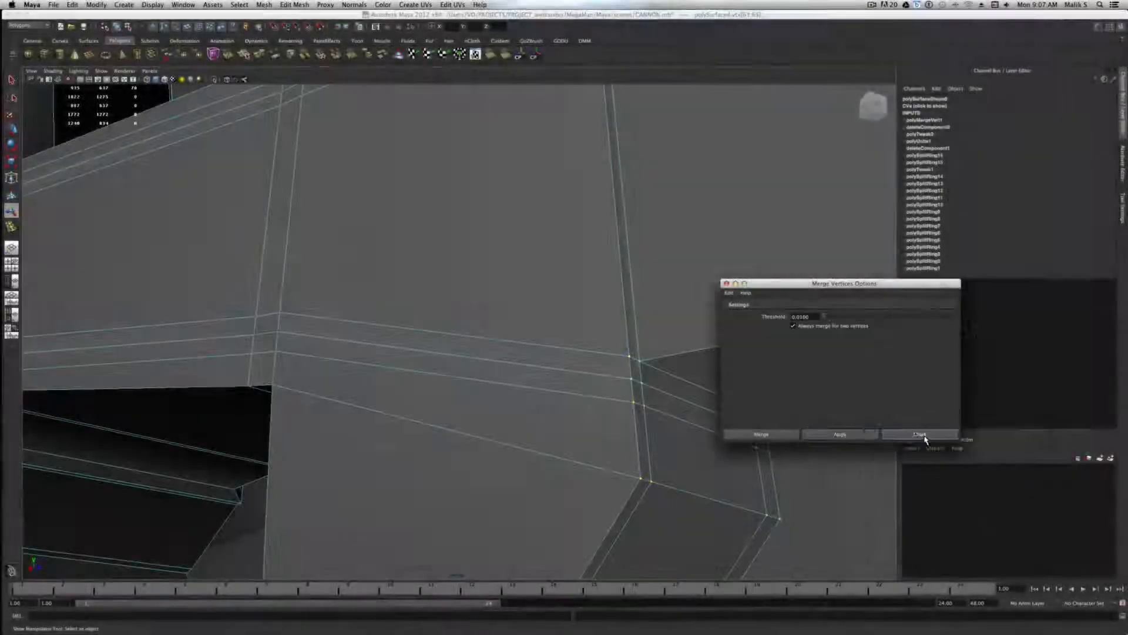
pyautogui.click(920, 435)
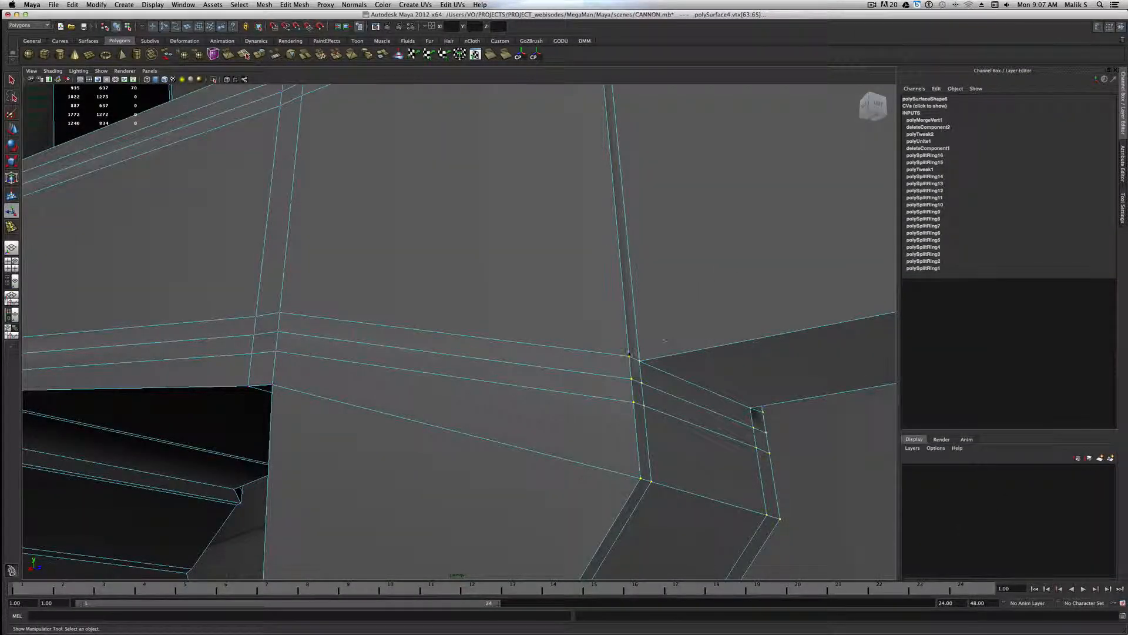
# Step: Check the merged corner by selecting its vertices, and return to object selection of the combined mesh
pyautogui.press('F8')
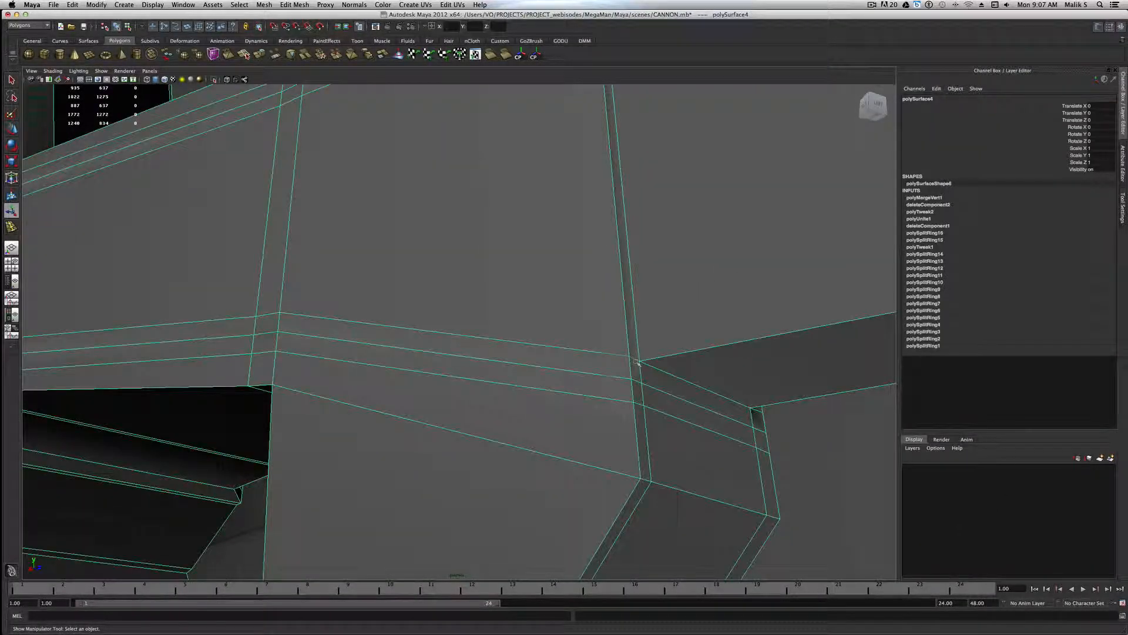
pyautogui.press('F8')
pyautogui.moveTo(625, 352); pyautogui.dragTo(658, 382)
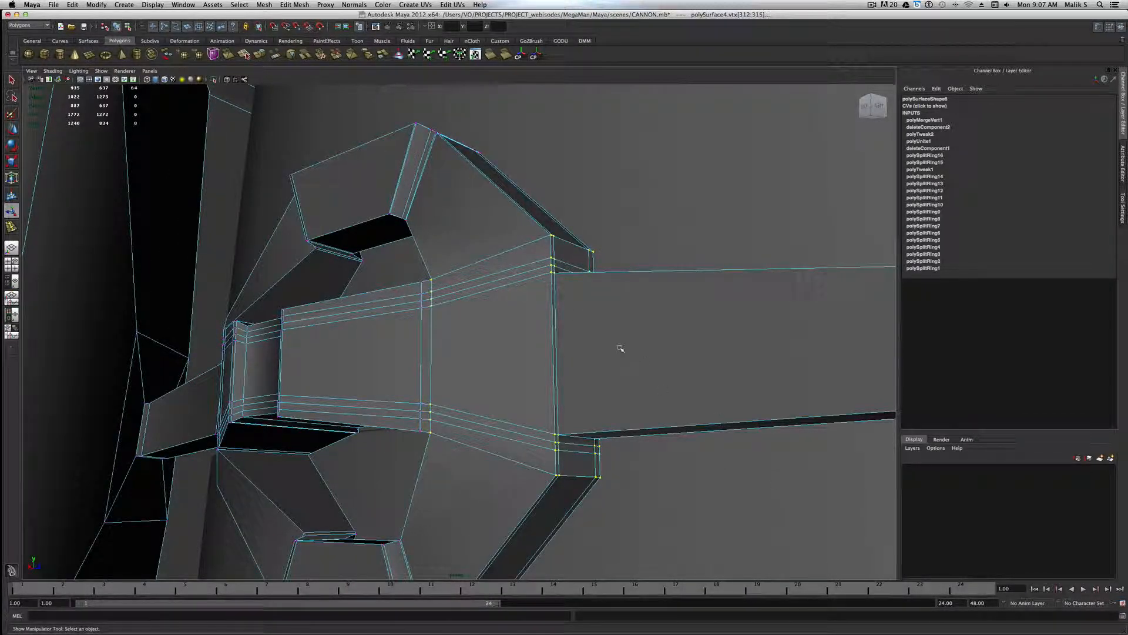
pyautogui.click(601, 301)
pyautogui.click(639, 325)
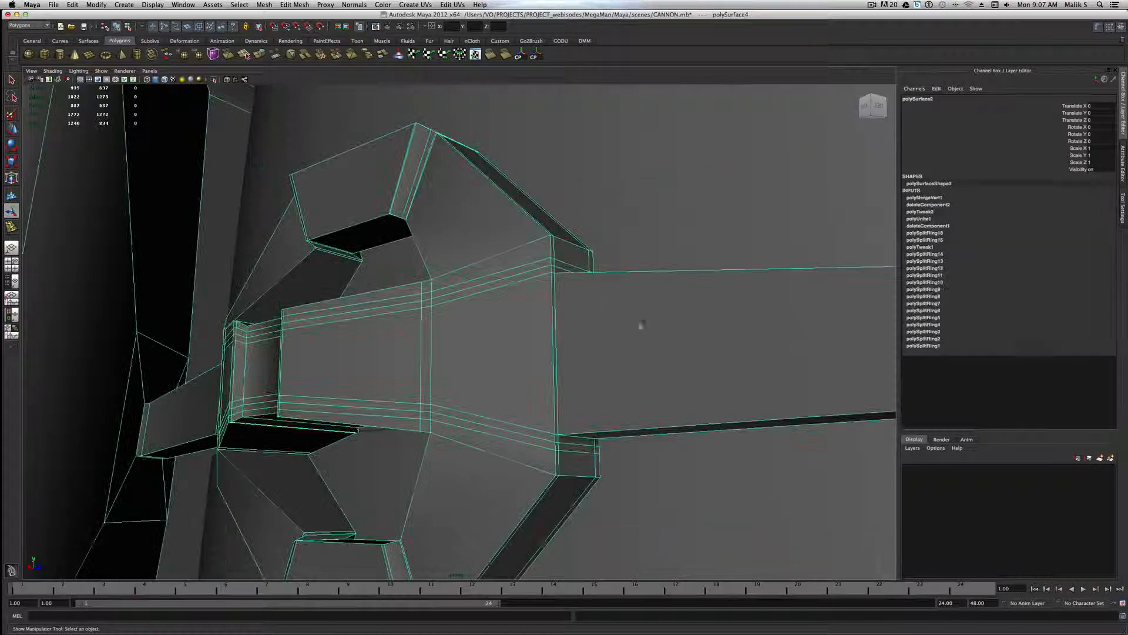
# Step: Examine the octagonal ring and its joints with the bars in smooth preview from both sides
pyautogui.scroll(-4, 644, 329)
pyautogui.keyDown('alt'); pyautogui.moveTo(647, 332); pyautogui.dragTo(611, 382); pyautogui.keyUp('alt')
pyautogui.scroll(-4, 640, 373)
pyautogui.scroll(4, 530, 366)
pyautogui.keyDown('alt'); pyautogui.moveTo(529, 365); pyautogui.dragTo(510, 347); pyautogui.keyUp('alt')
pyautogui.scroll(3, 500, 346)
pyautogui.scroll(1, 500, 347)
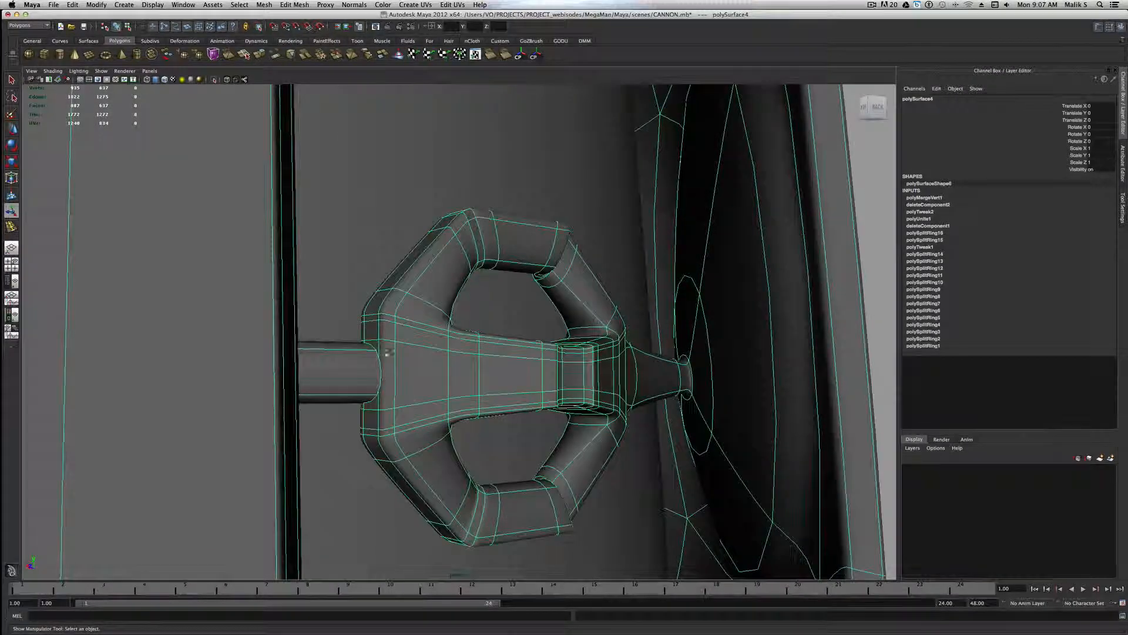
pyautogui.keyDown('alt'); pyautogui.moveTo(385, 354); pyautogui.dragTo(446, 354, button='middle'); pyautogui.keyUp('alt')
pyautogui.keyDown('alt'); pyautogui.moveTo(448, 353); pyautogui.dragTo(483, 361); pyautogui.keyUp('alt')
pyautogui.scroll(-5, 578, 309)
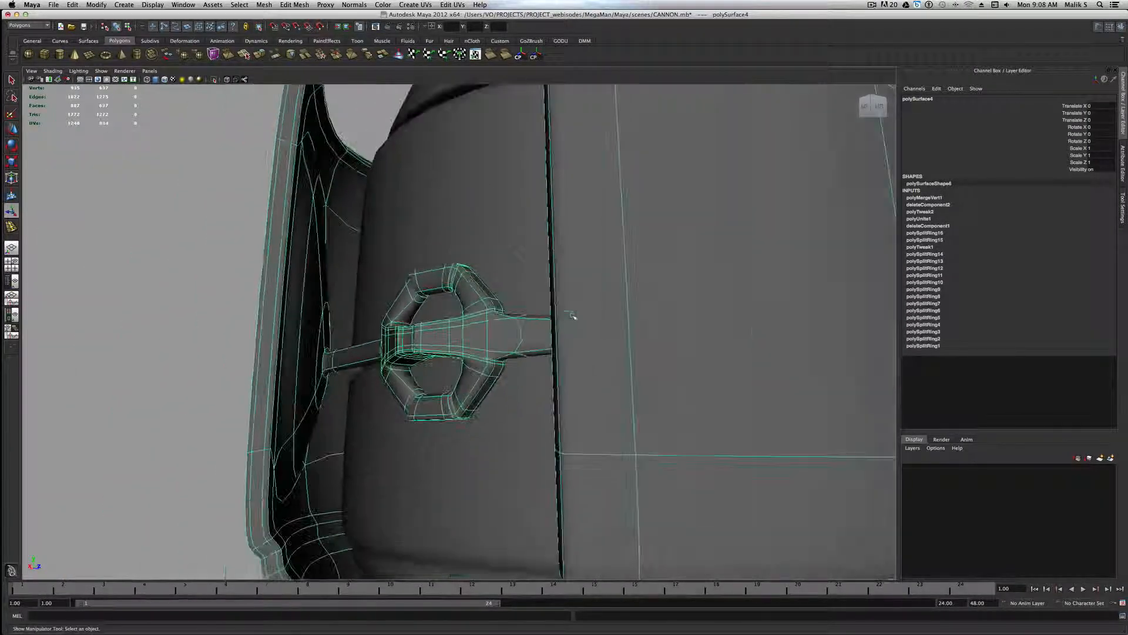
# Step: Return the combined mesh to unsmoothed display and review the ring, bars and side panels from behind
pyautogui.moveTo(573, 311)
pyautogui.keyDown('alt'); pyautogui.mouseDown()
pyautogui.moveTo(506, 327)
pyautogui.moveTo(579, 342)
pyautogui.moveTo(529, 376)
pyautogui.moveTo(559, 322)
pyautogui.mouseUp(); pyautogui.keyUp('alt')
pyautogui.press('3')
pyautogui.press('1')
pyautogui.scroll(-5, 579, 341)
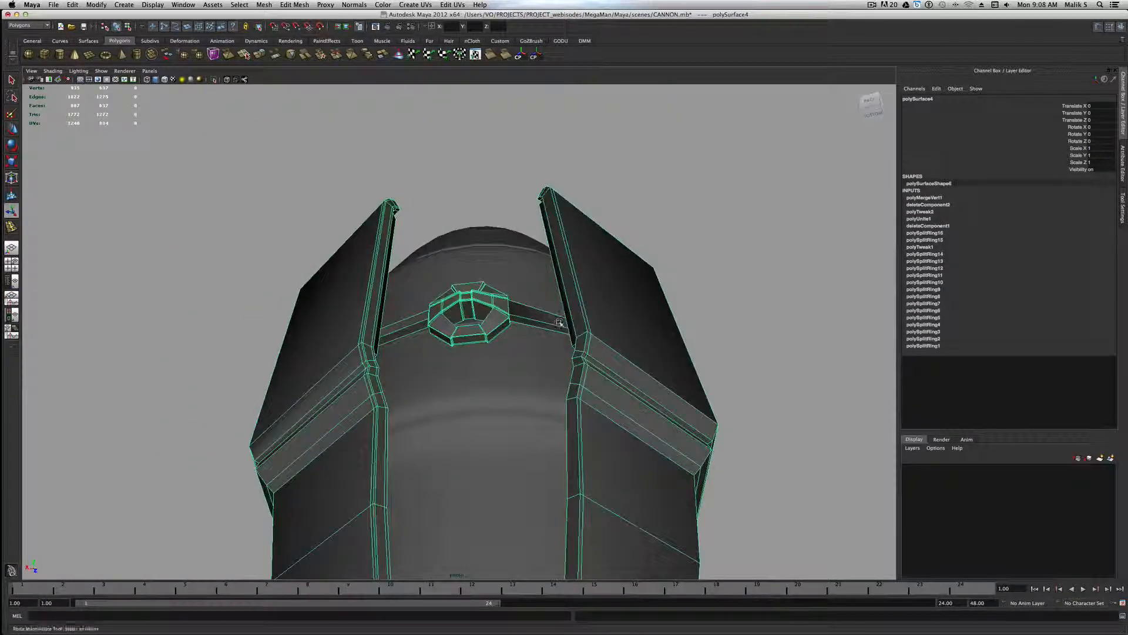
pyautogui.scroll(5, 559, 322)
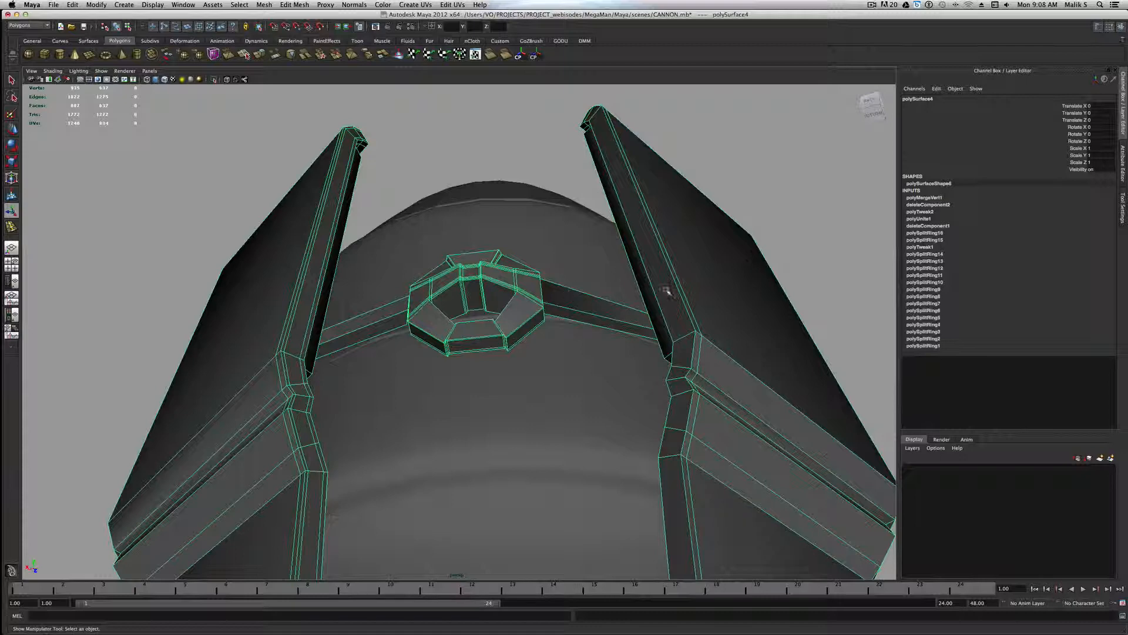
pyautogui.keyDown('alt'); pyautogui.moveTo(485, 305); pyautogui.dragTo(479, 323); pyautogui.keyUp('alt')
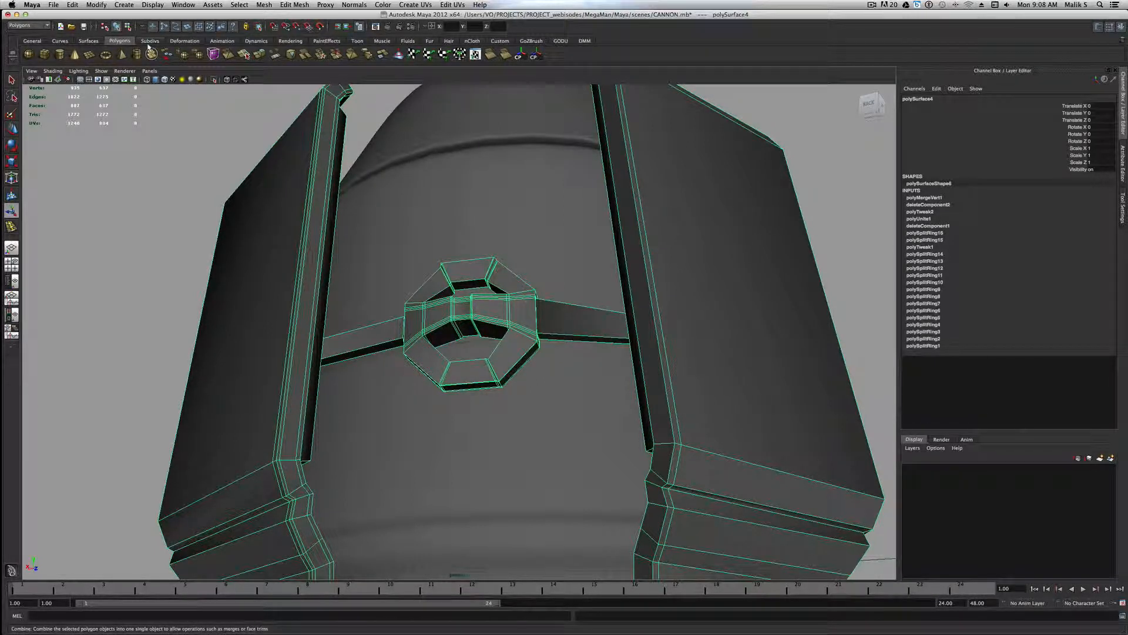
# Step: Bring up the polygon modelling commands for the combined mesh
pyautogui.keyDown('shift'); pyautogui.rightClick(470, 292); pyautogui.keyUp('shift')
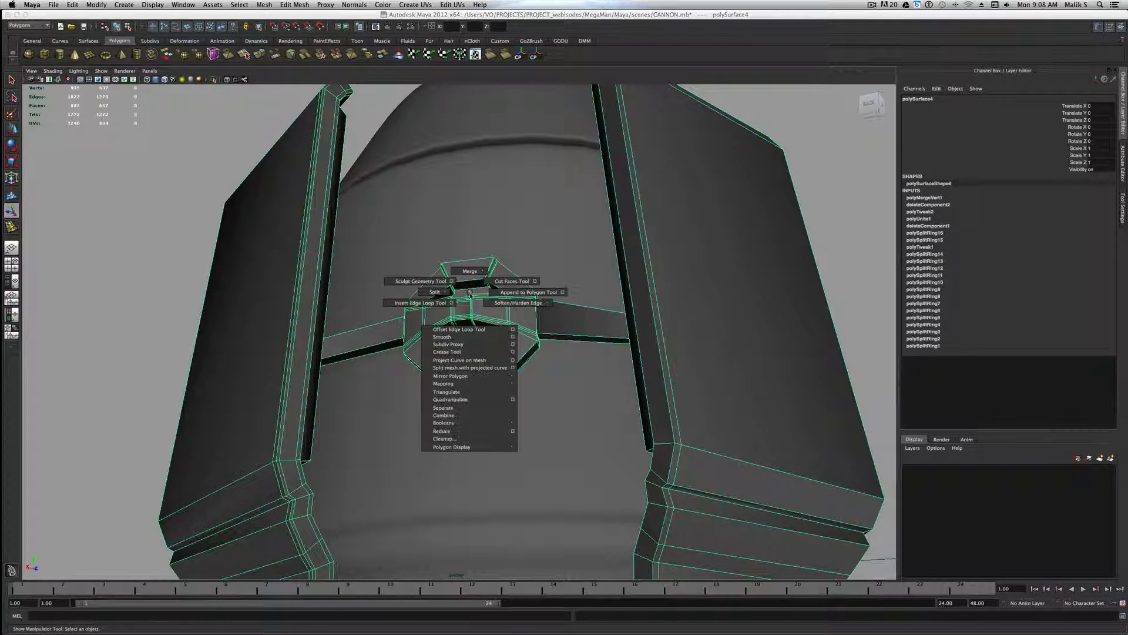